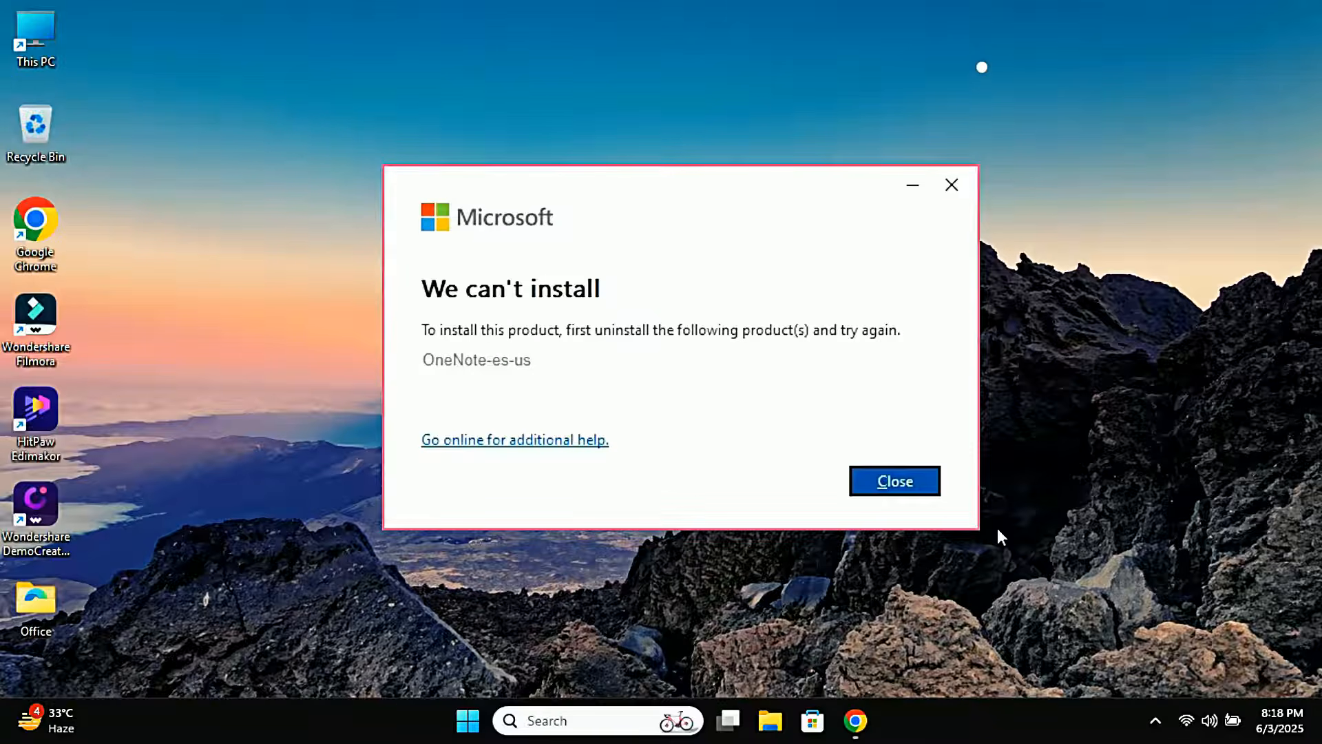
Dismiss the install error and download the Revo Uninstaller Free setup, revosetup.exe, from the Revo website
key(Return)
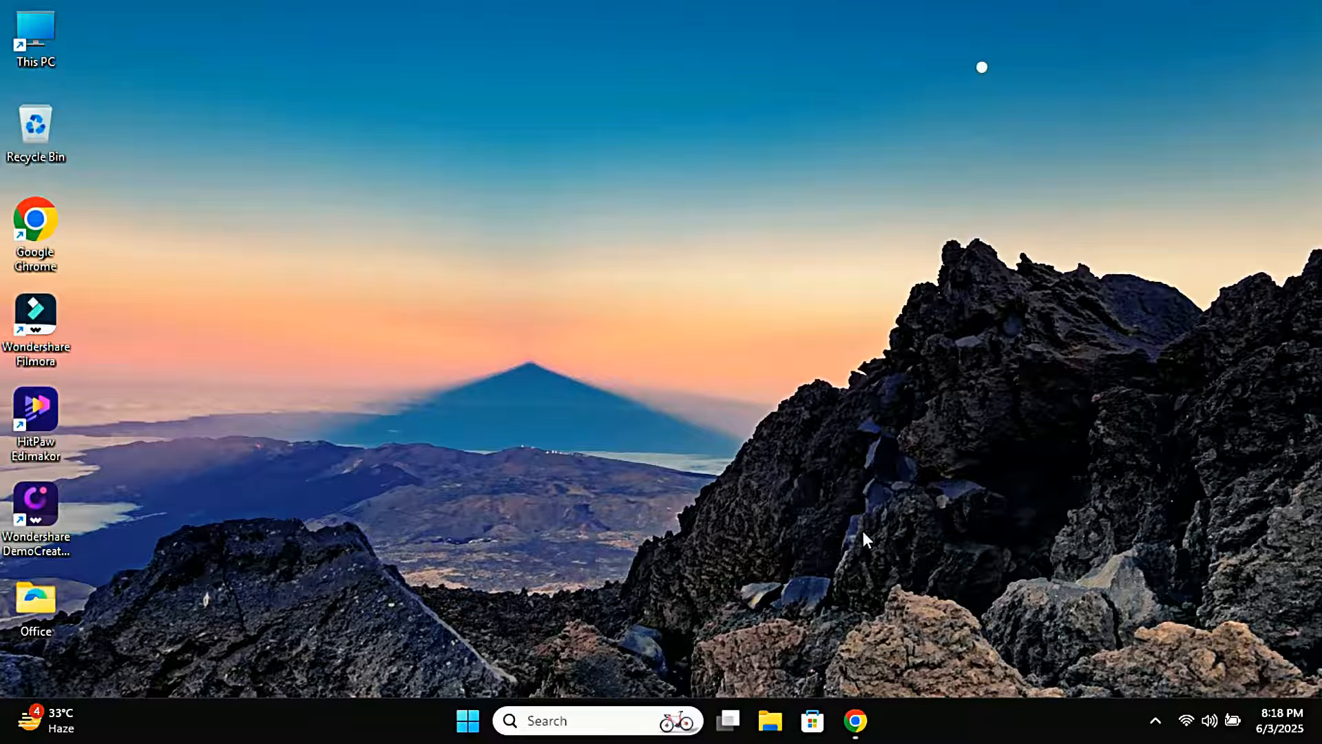
click(855, 720)
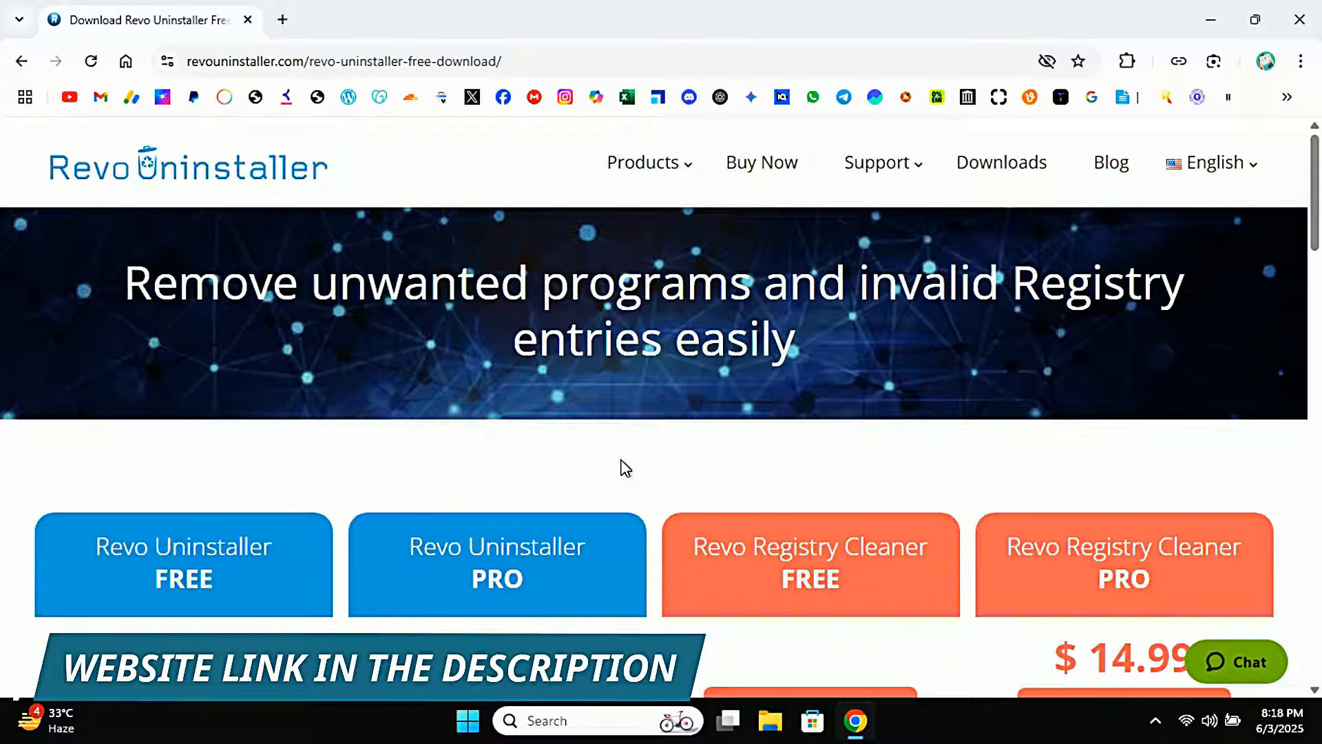
scroll(620, 467, down, 1)
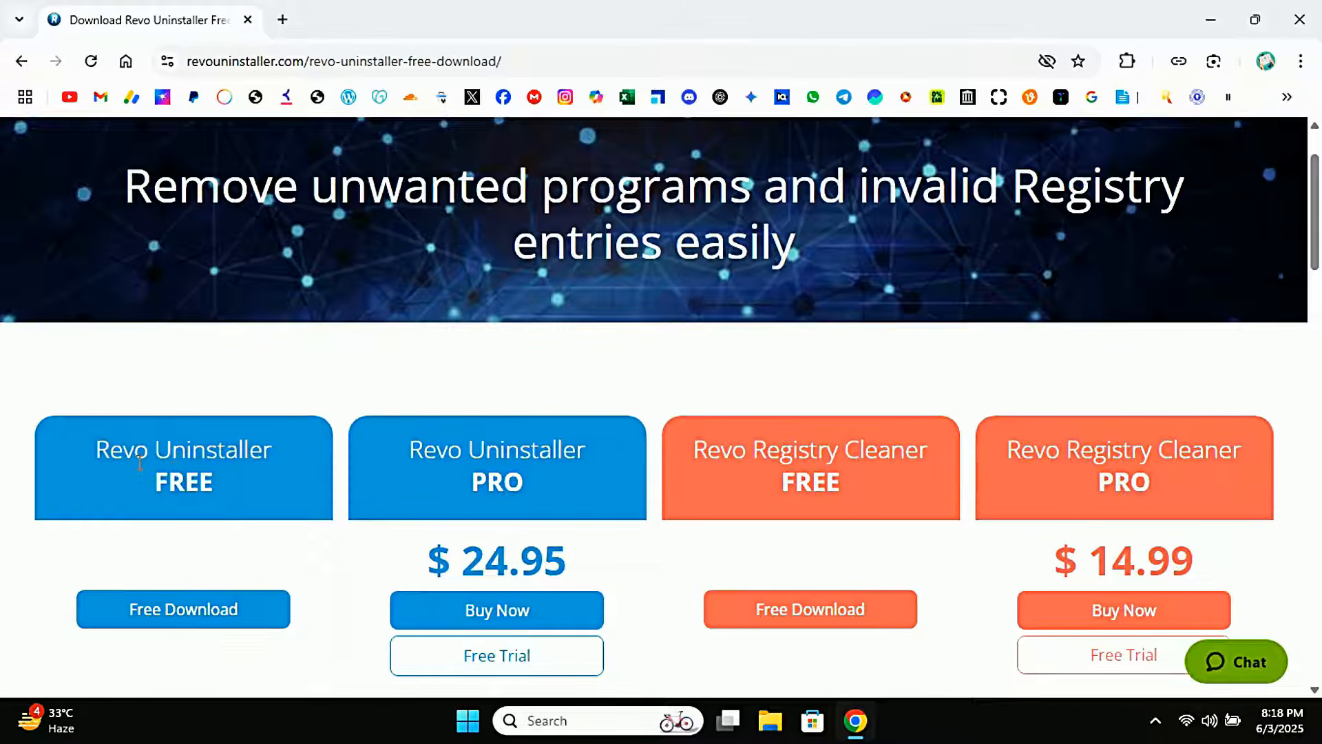
click(205, 627)
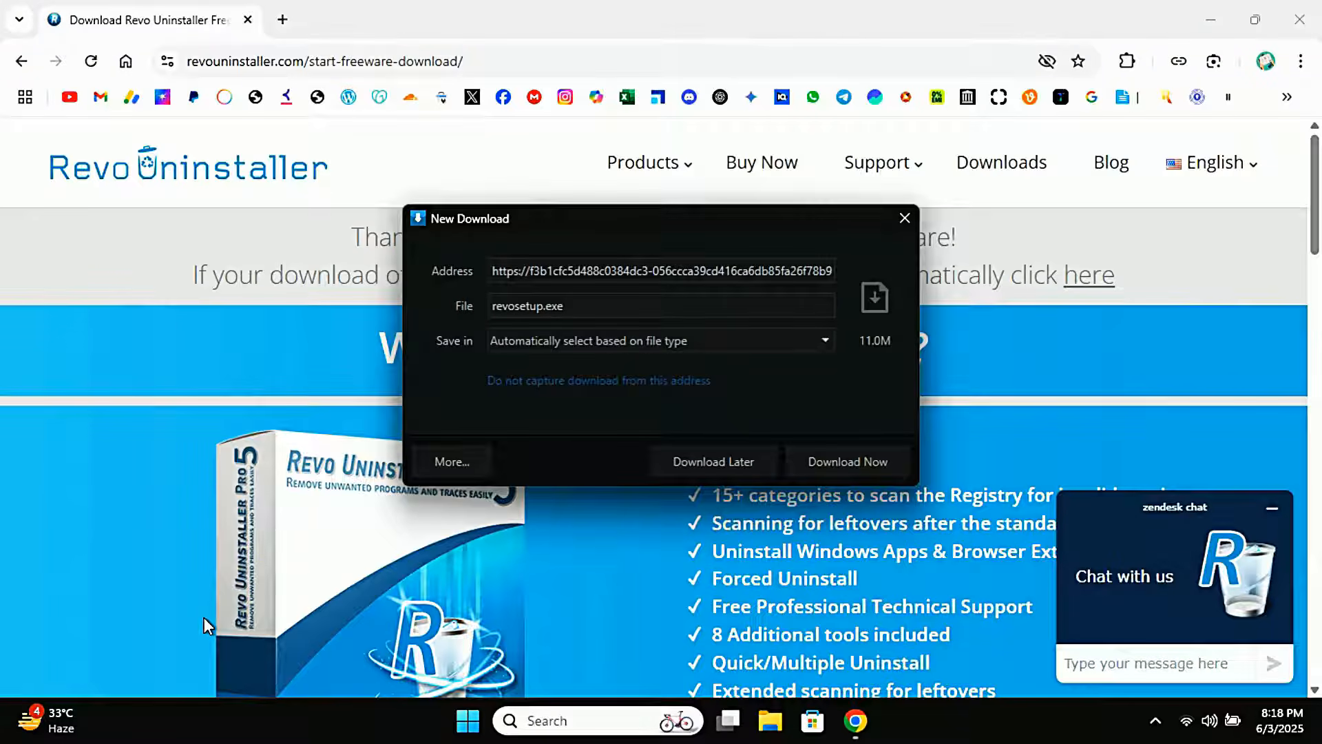
click(819, 460)
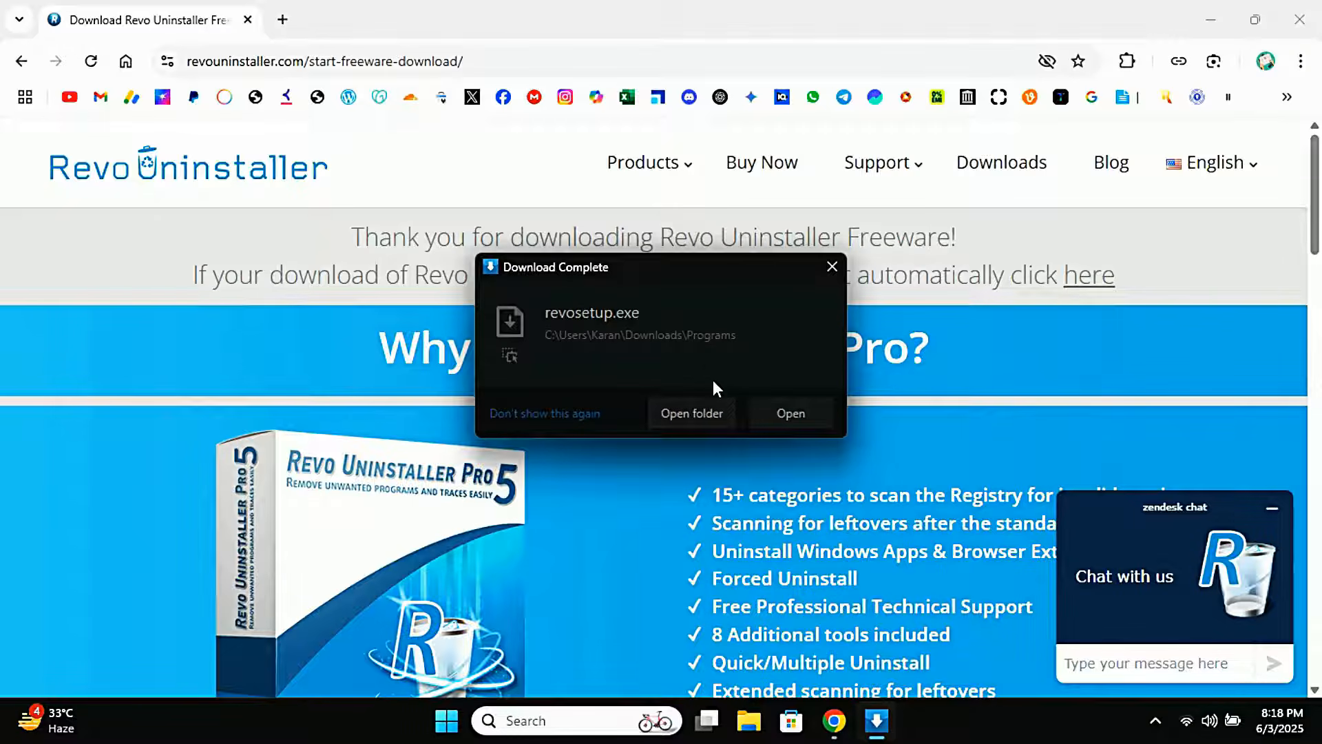
Open the downloaded revosetup file from its folder, allow it to run, and keep English as the setup language
click(691, 419)
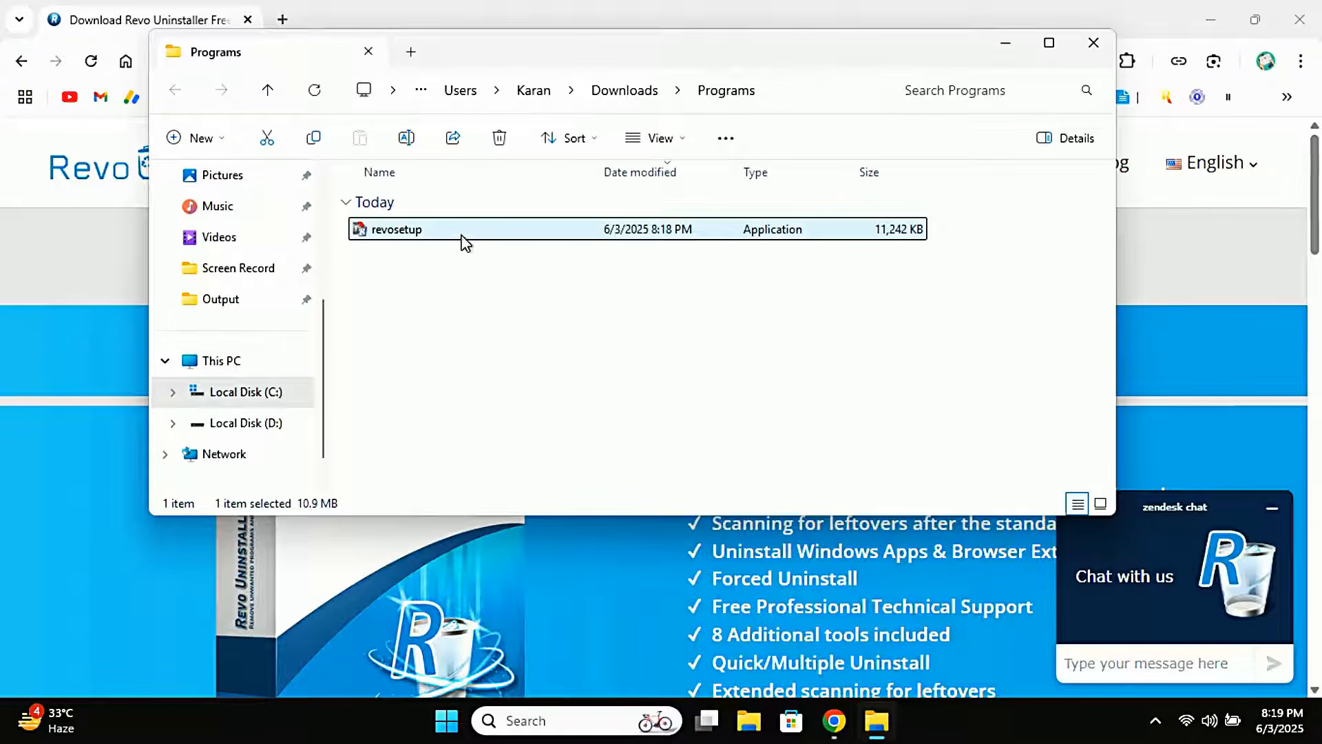
right_click(461, 236)
click(535, 372)
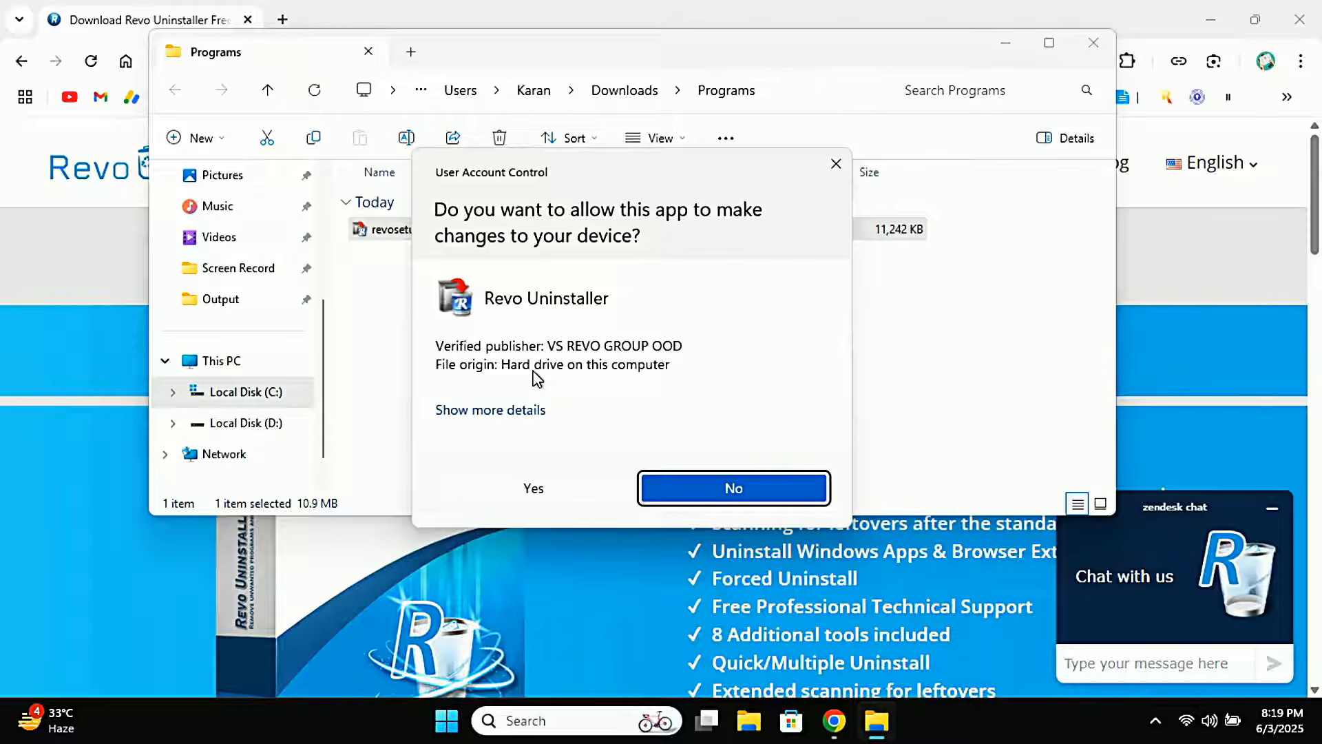
click(535, 483)
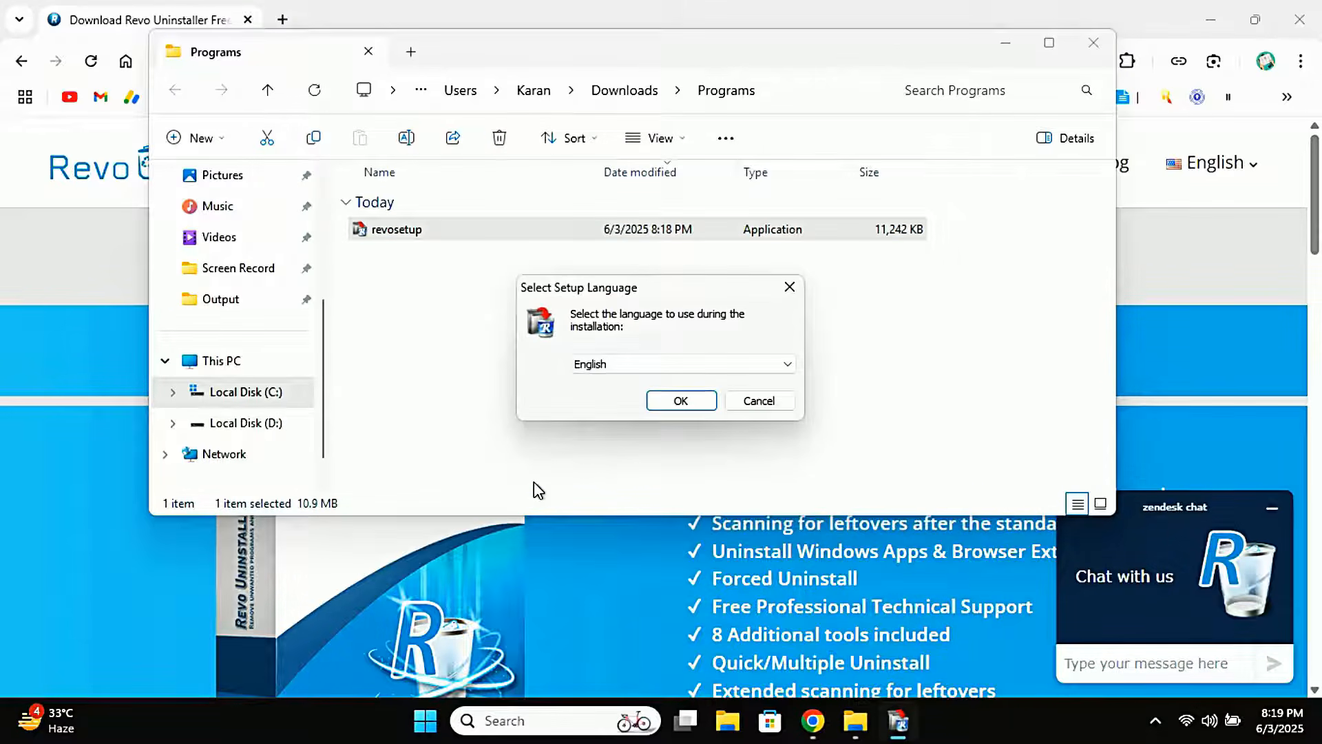
click(697, 402)
Accept the license agreement and start installing with desktop shortcut and Revo Uninstaller Helper enabled
click(465, 453)
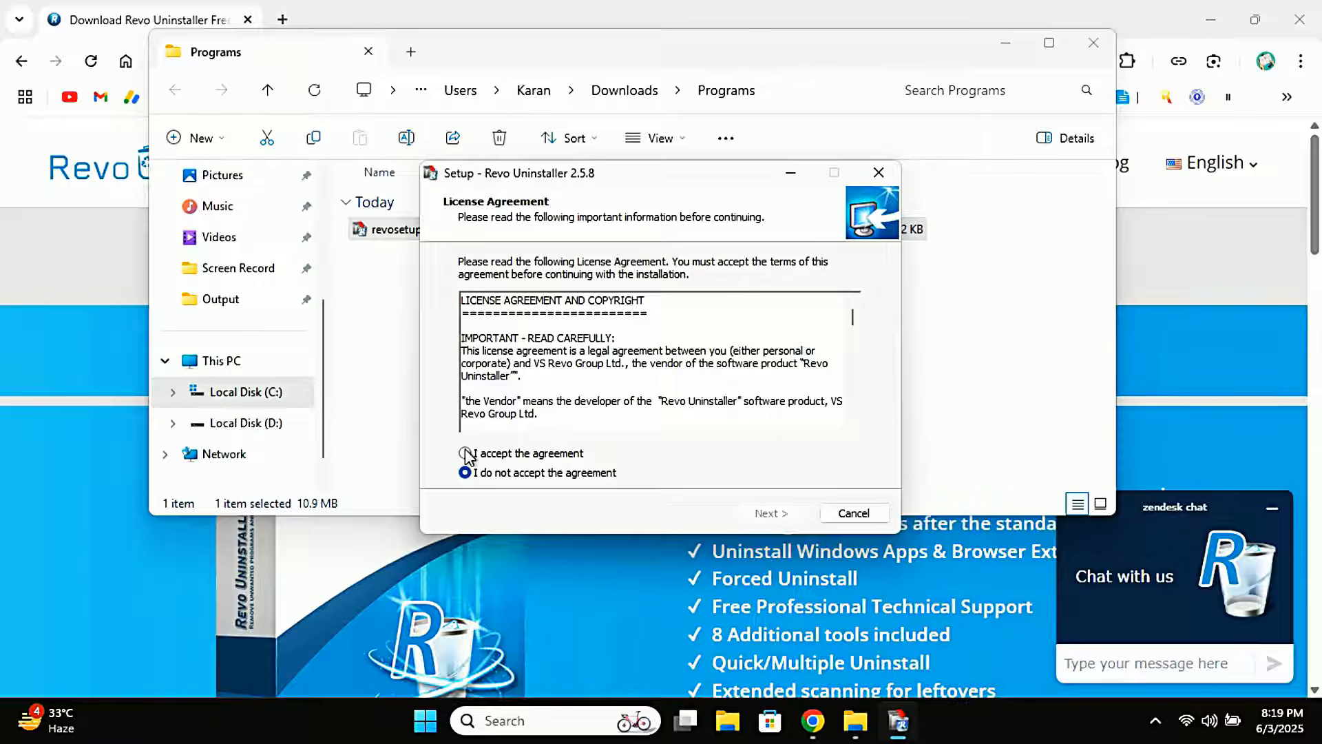
click(796, 521)
click(795, 521)
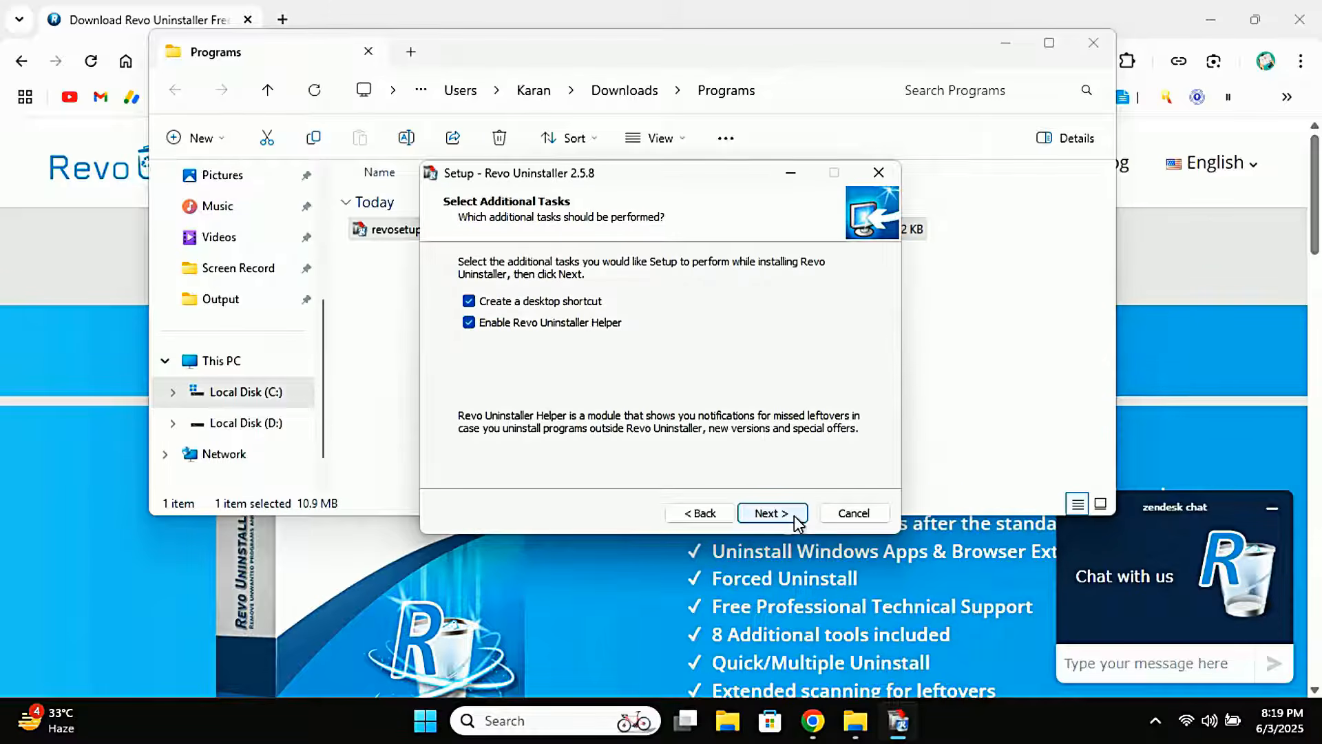
click(797, 522)
click(797, 521)
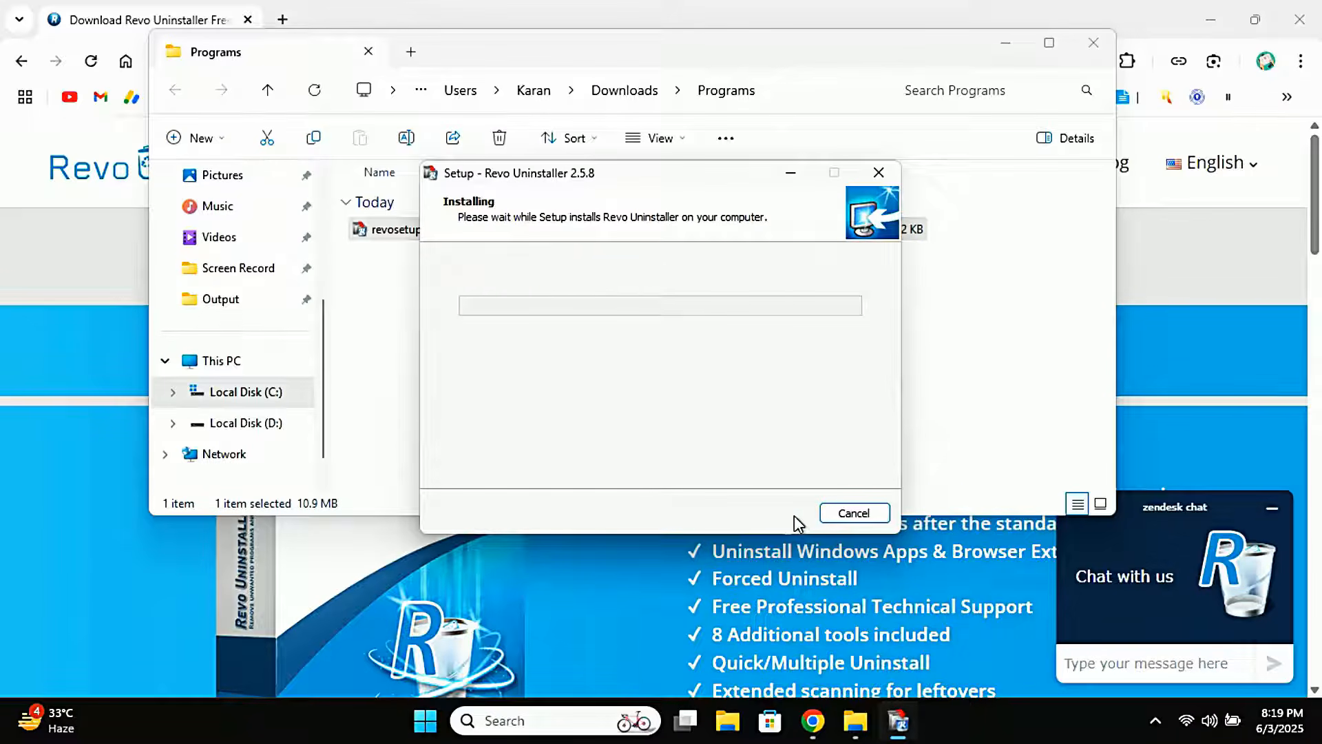
Minimize the open windows and finish the setup wizard with Launch Revo Uninstaller checked
click(1006, 44)
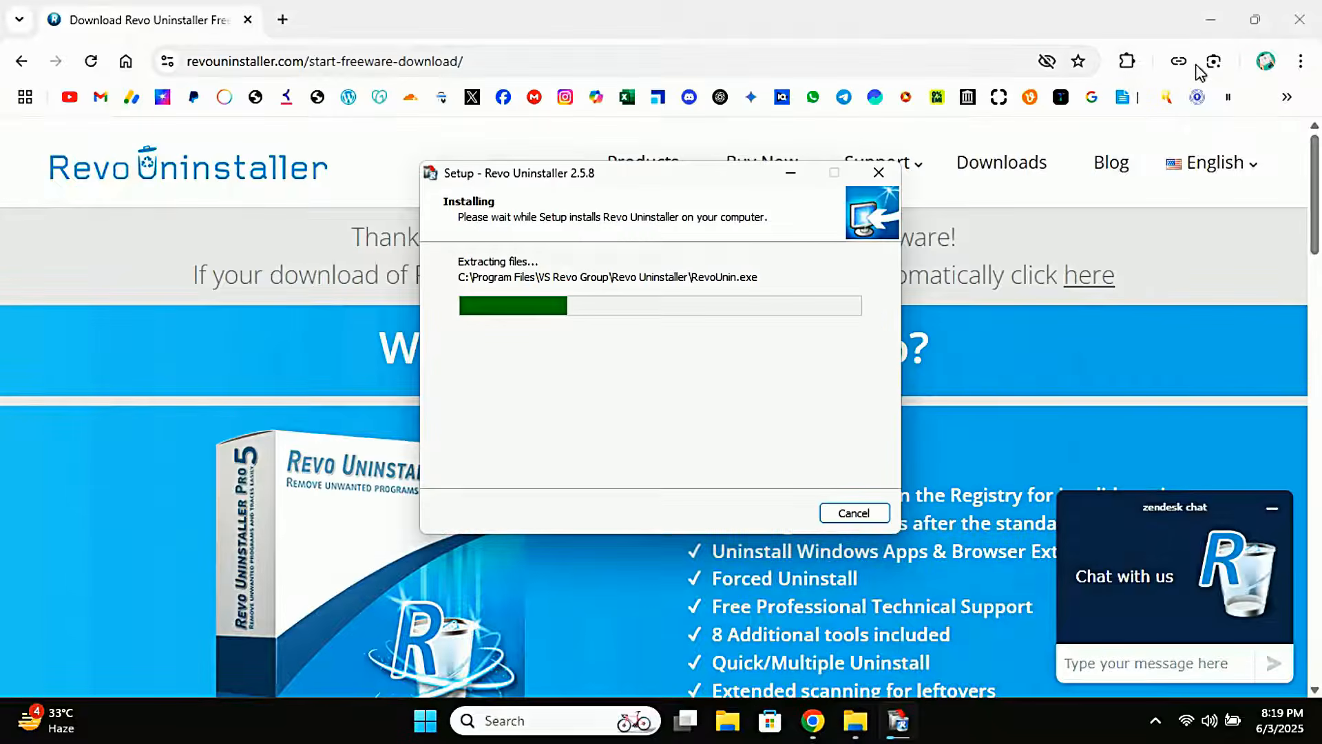
click(1199, 67)
click(1211, 19)
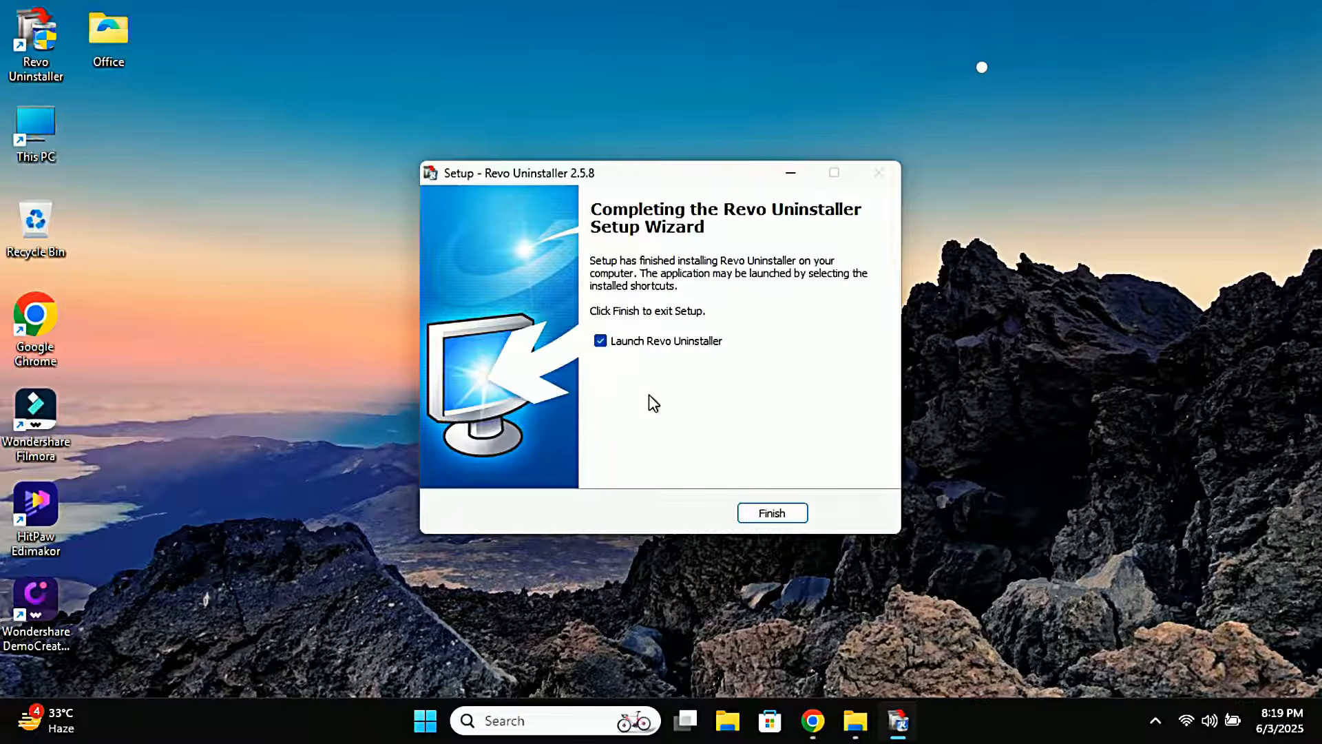
click(772, 513)
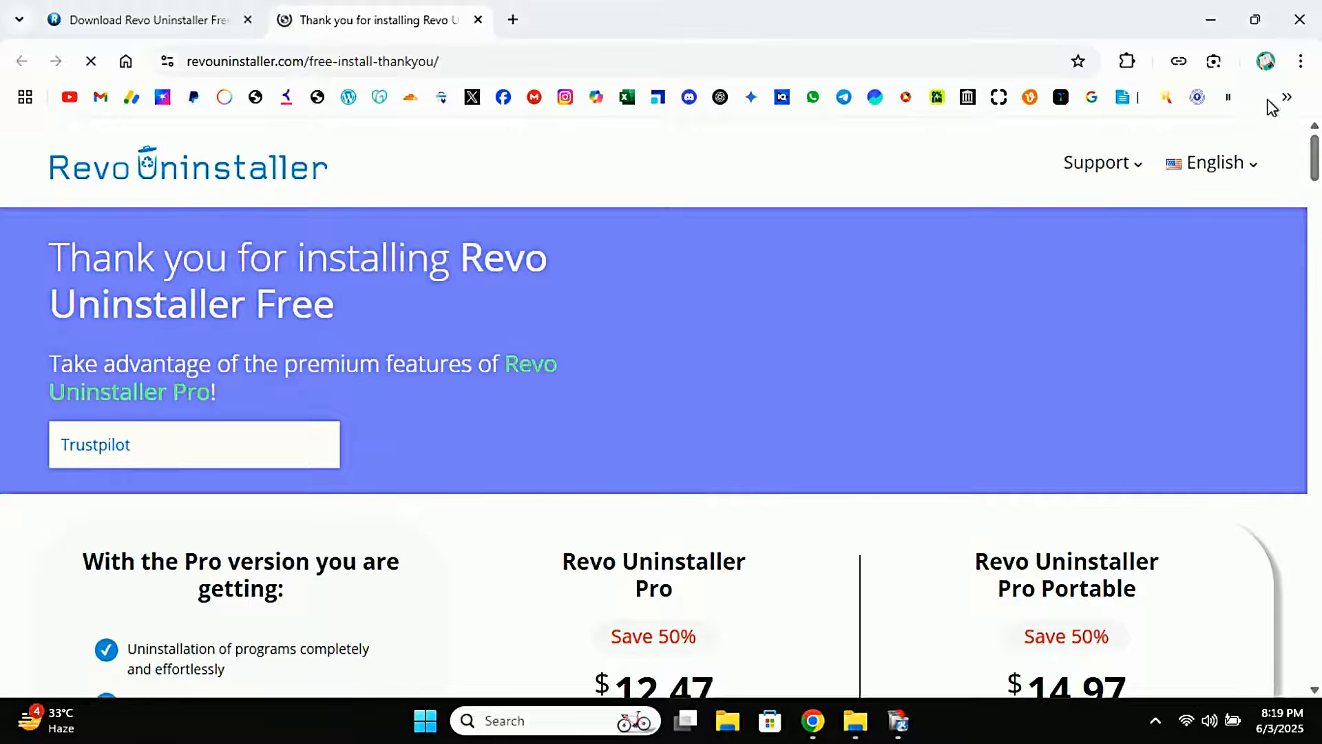
Uninstall Microsoft Office LTSC Professional Plus 2024 - en-us with Revo Uninstaller, skipping the system restore point
click(1299, 19)
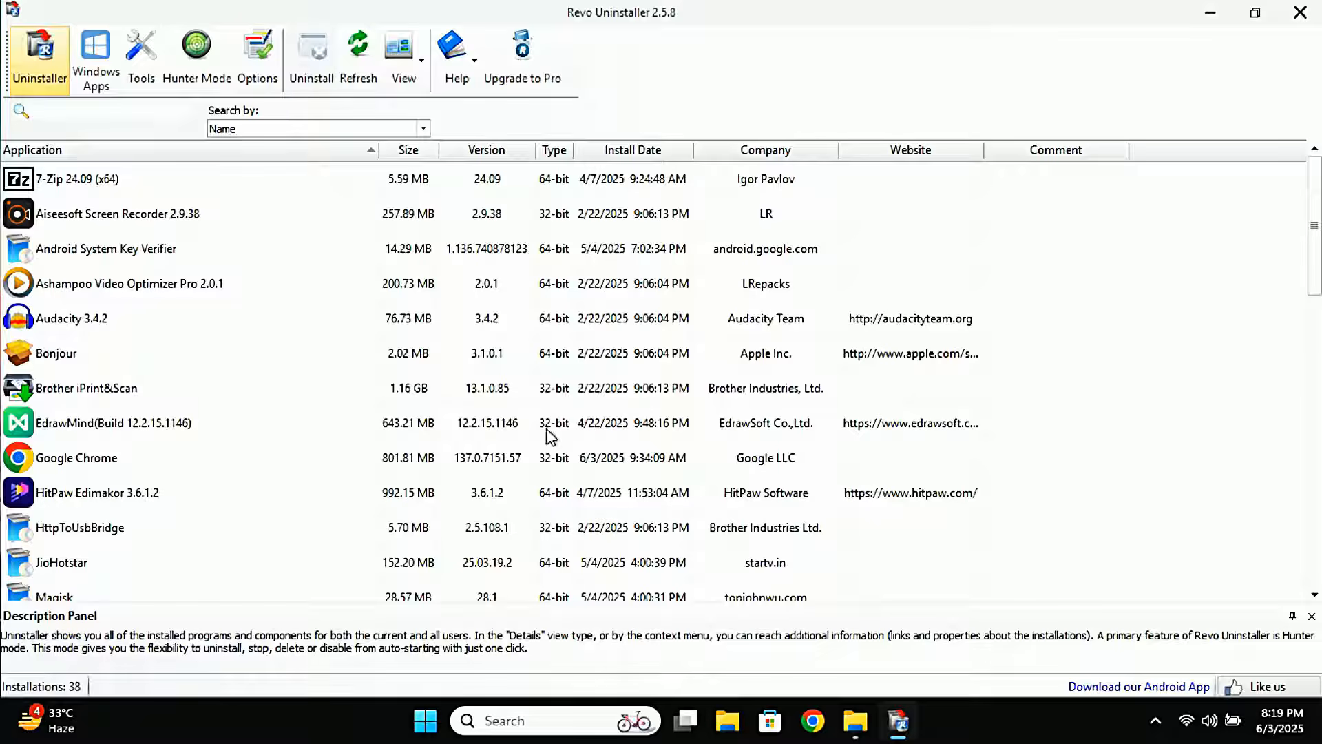
scroll(303, 314, down, 3)
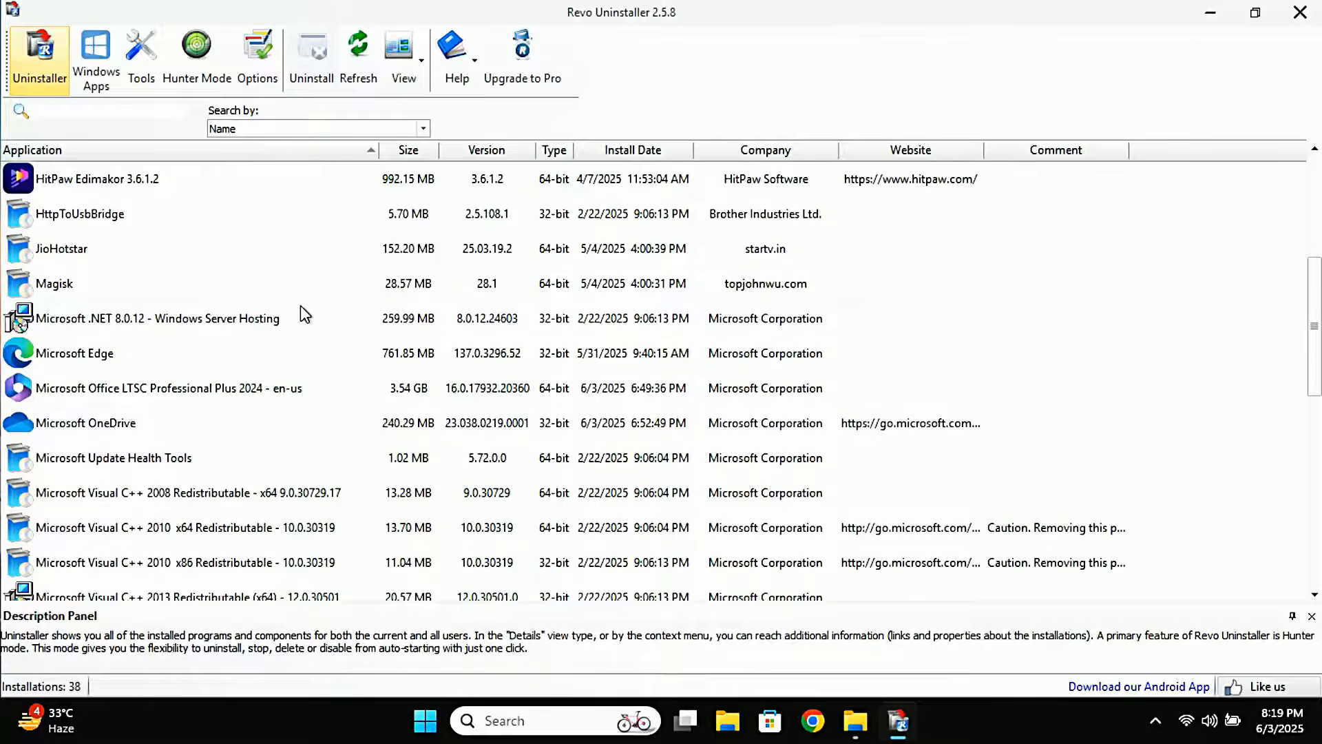
click(160, 401)
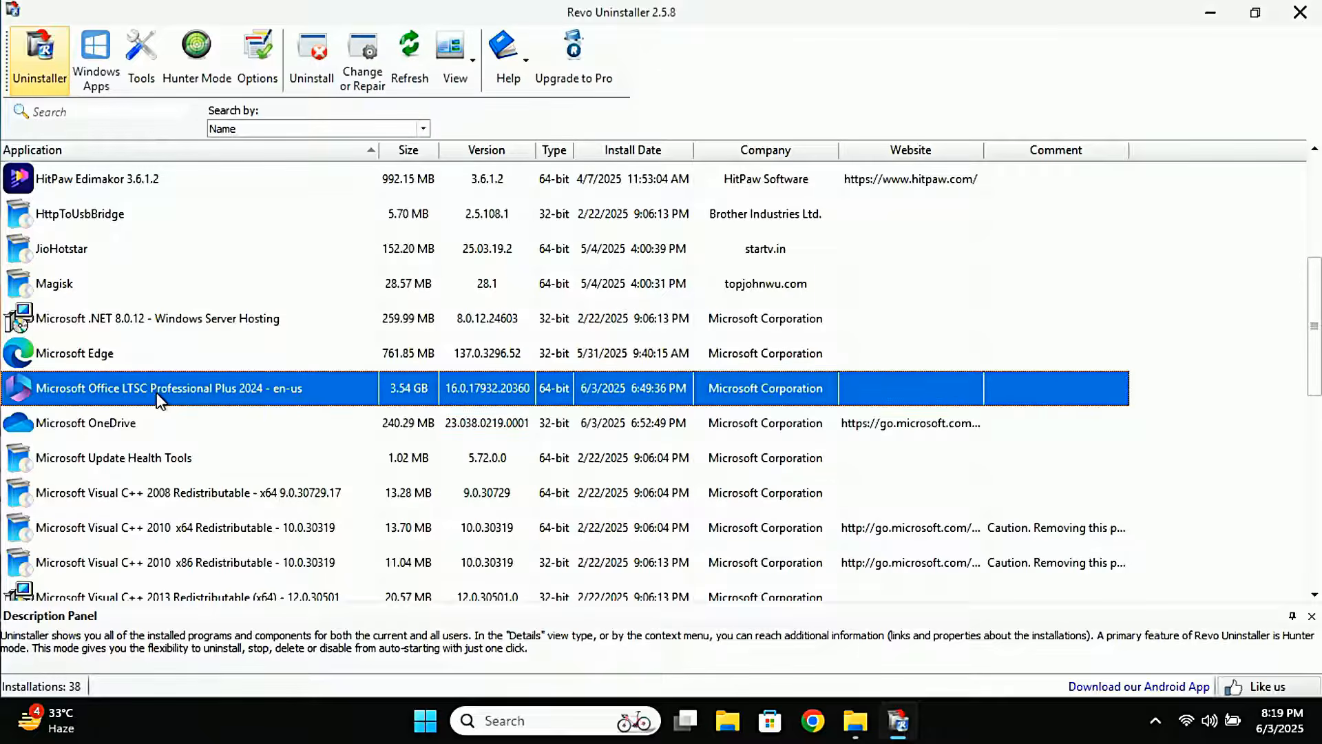
right_click(160, 401)
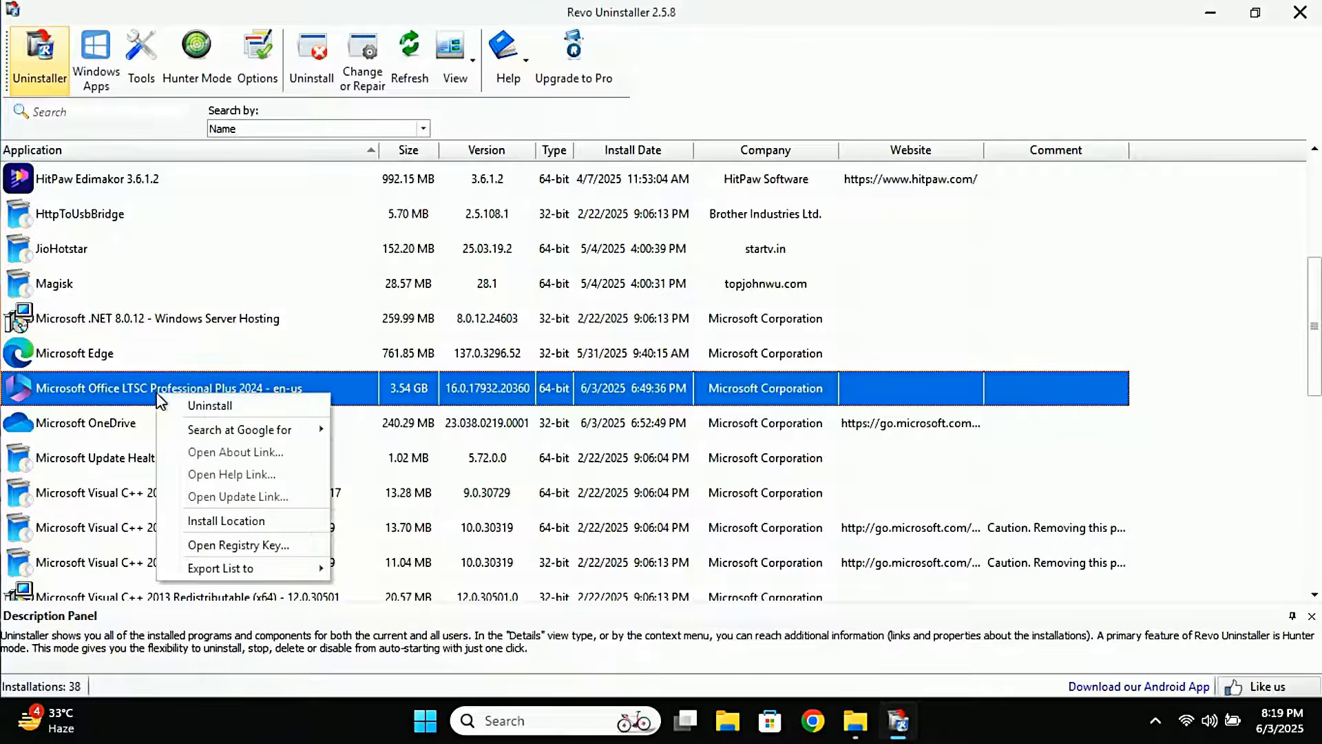
click(208, 411)
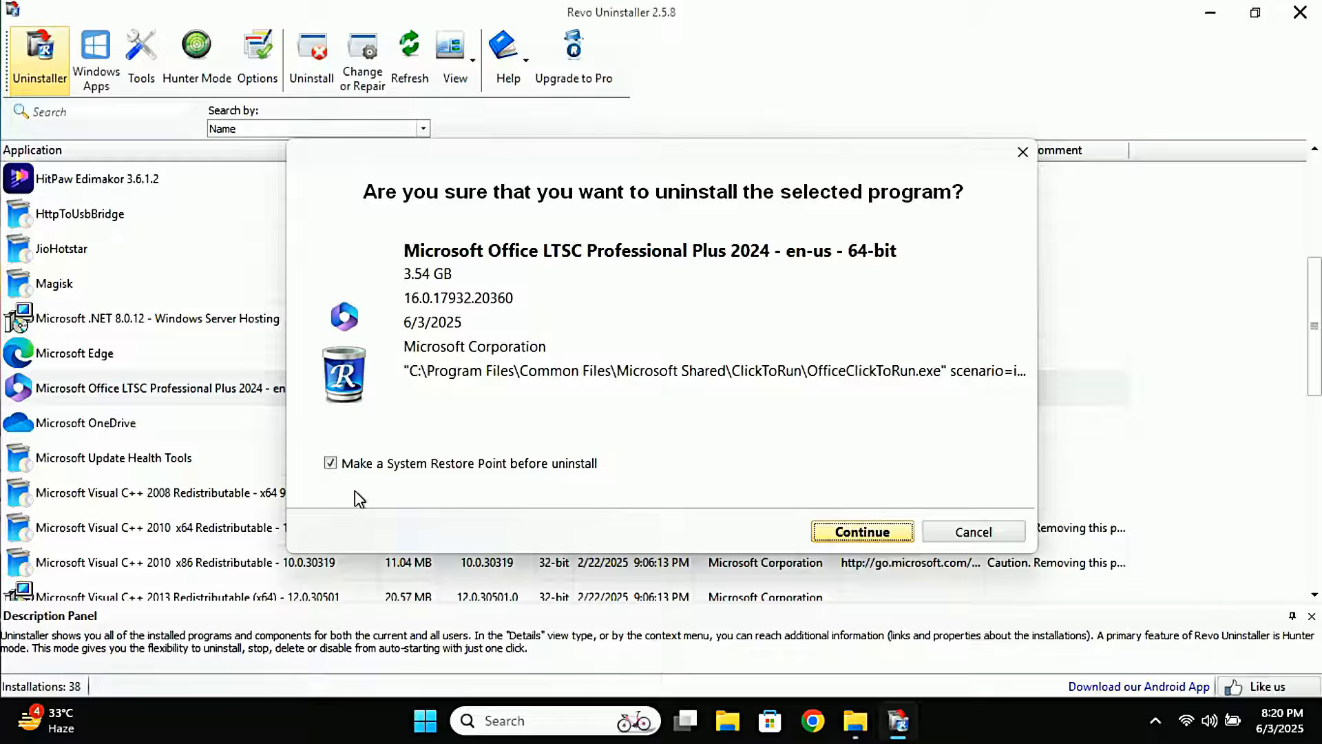
click(331, 464)
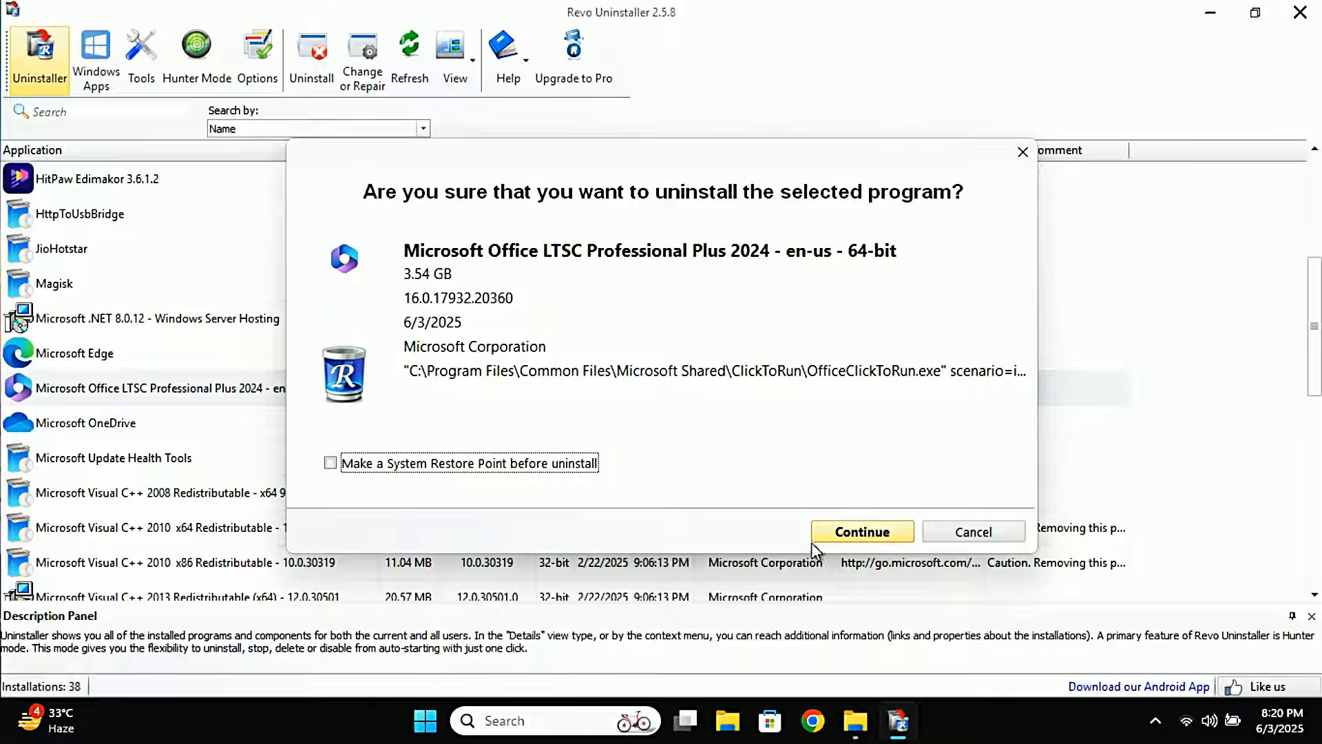
click(854, 533)
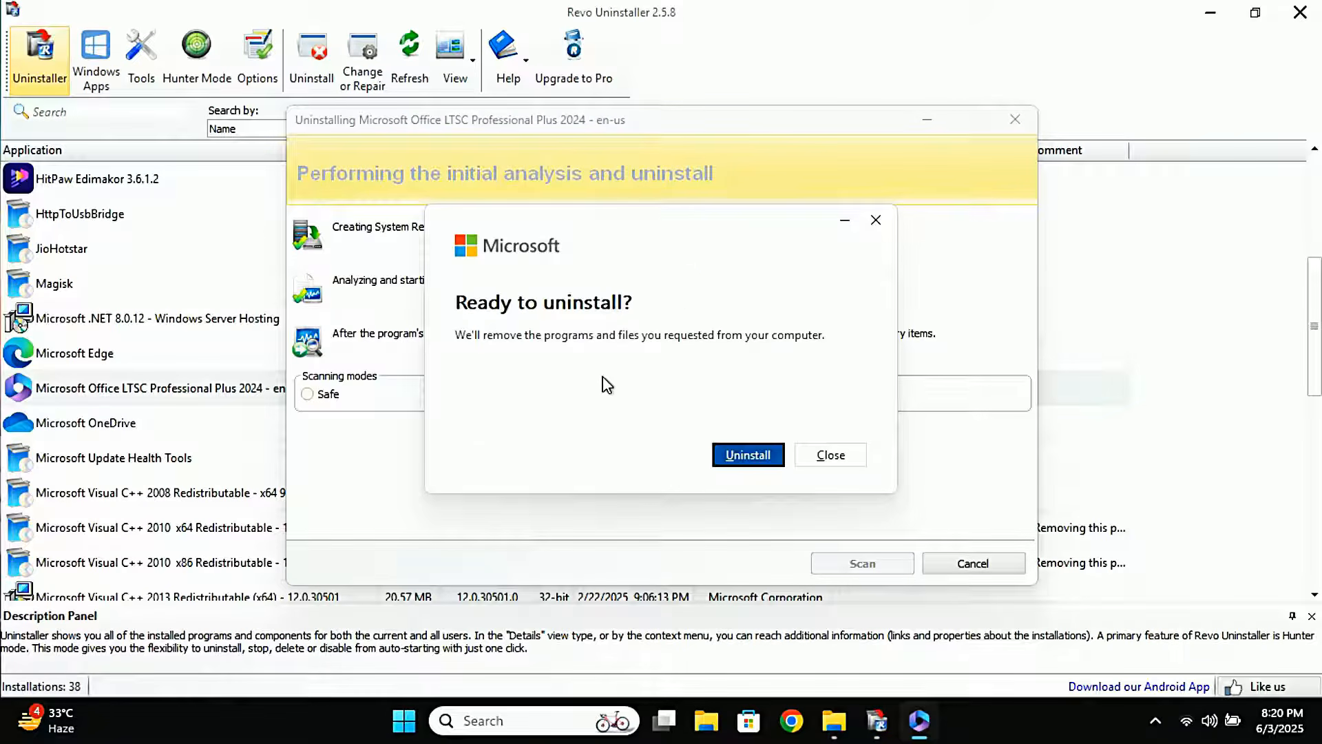
click(748, 455)
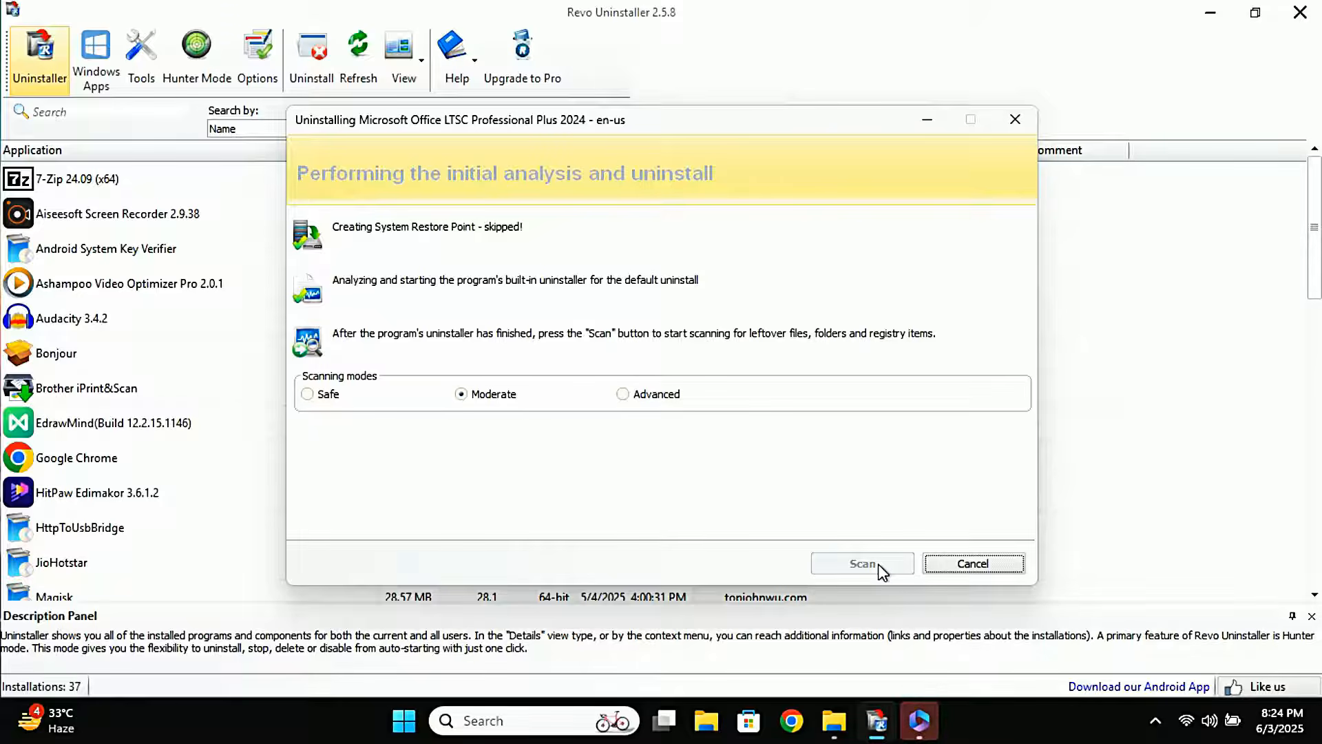
Close the Office uninstall completion message and scan for leftovers in Moderate mode
click(918, 721)
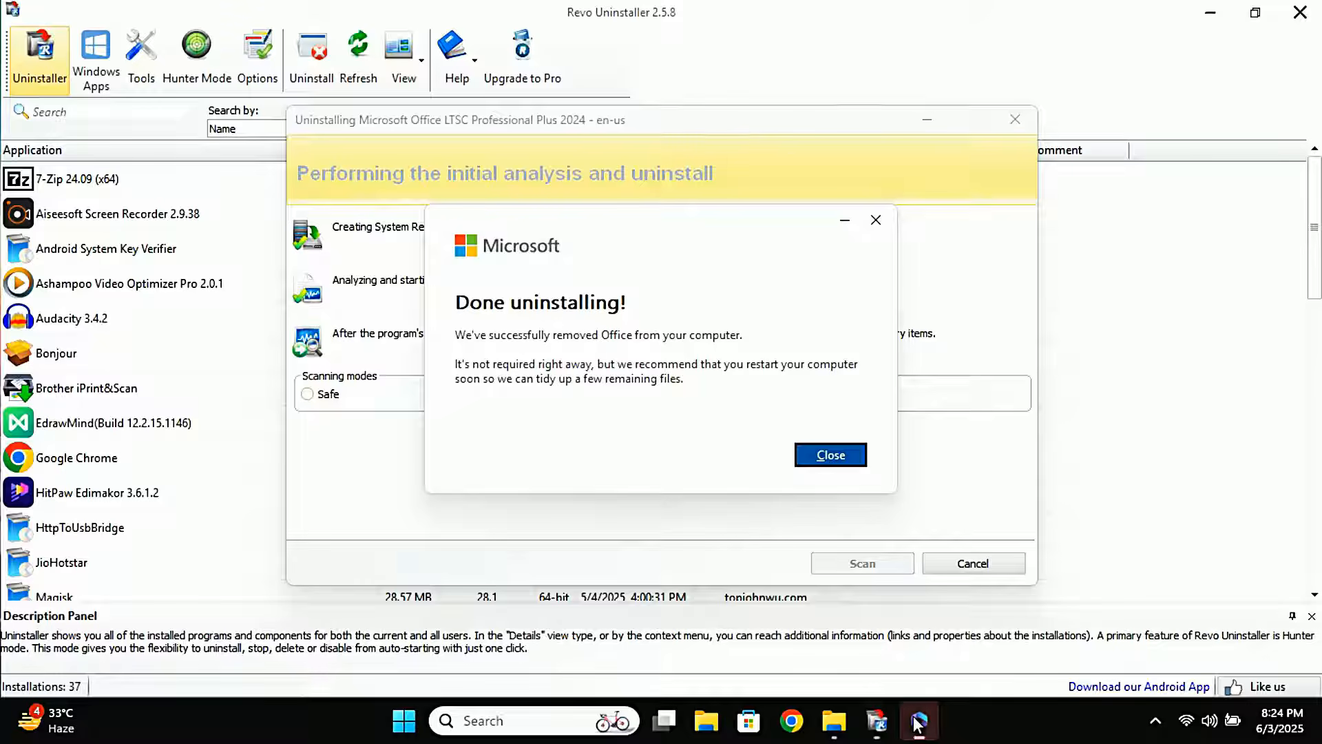
click(853, 461)
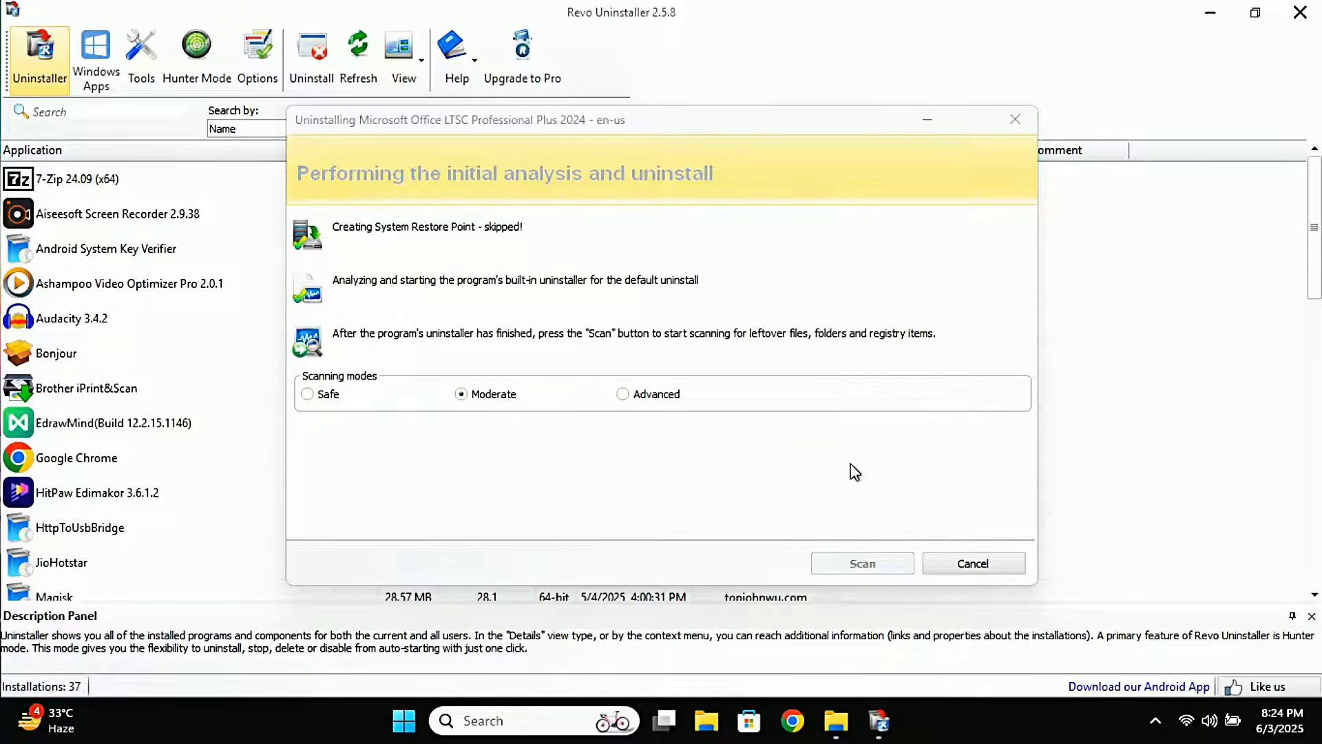
click(855, 565)
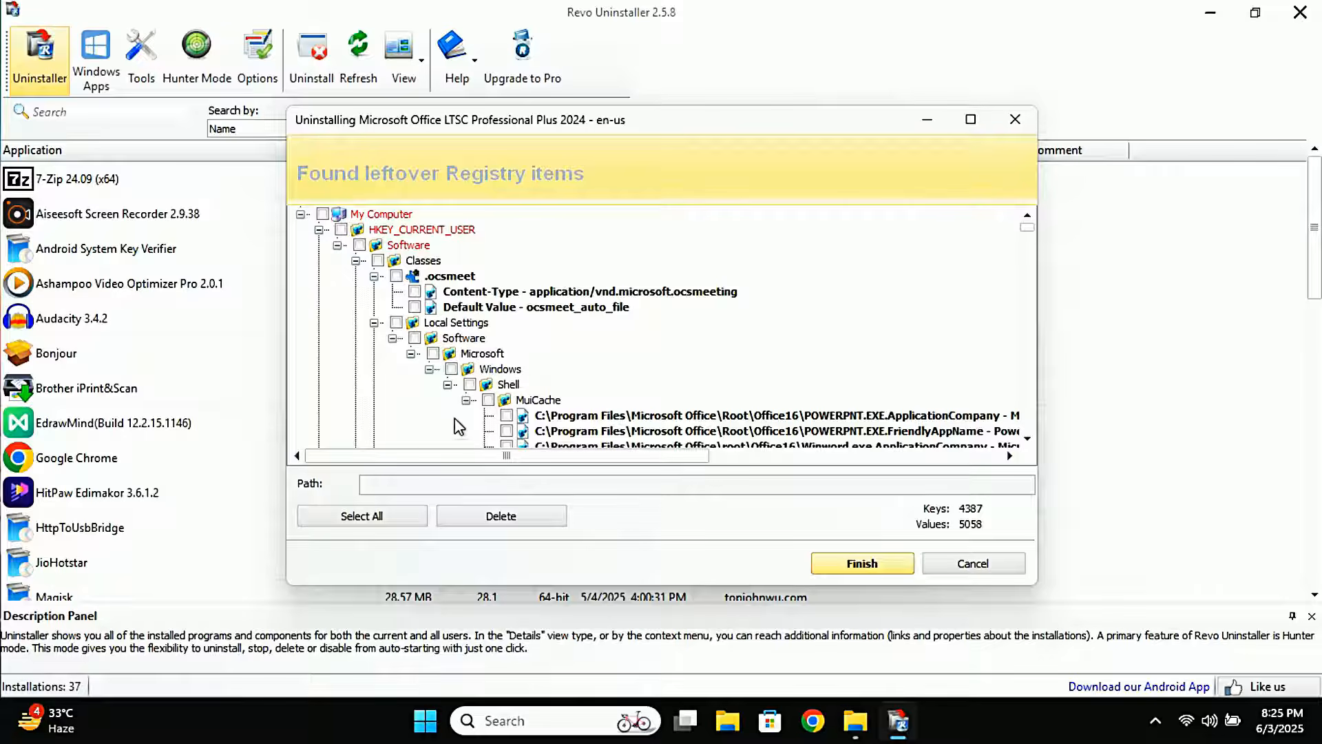
Select and delete all leftover registry items, then close Revo Uninstaller
click(377, 519)
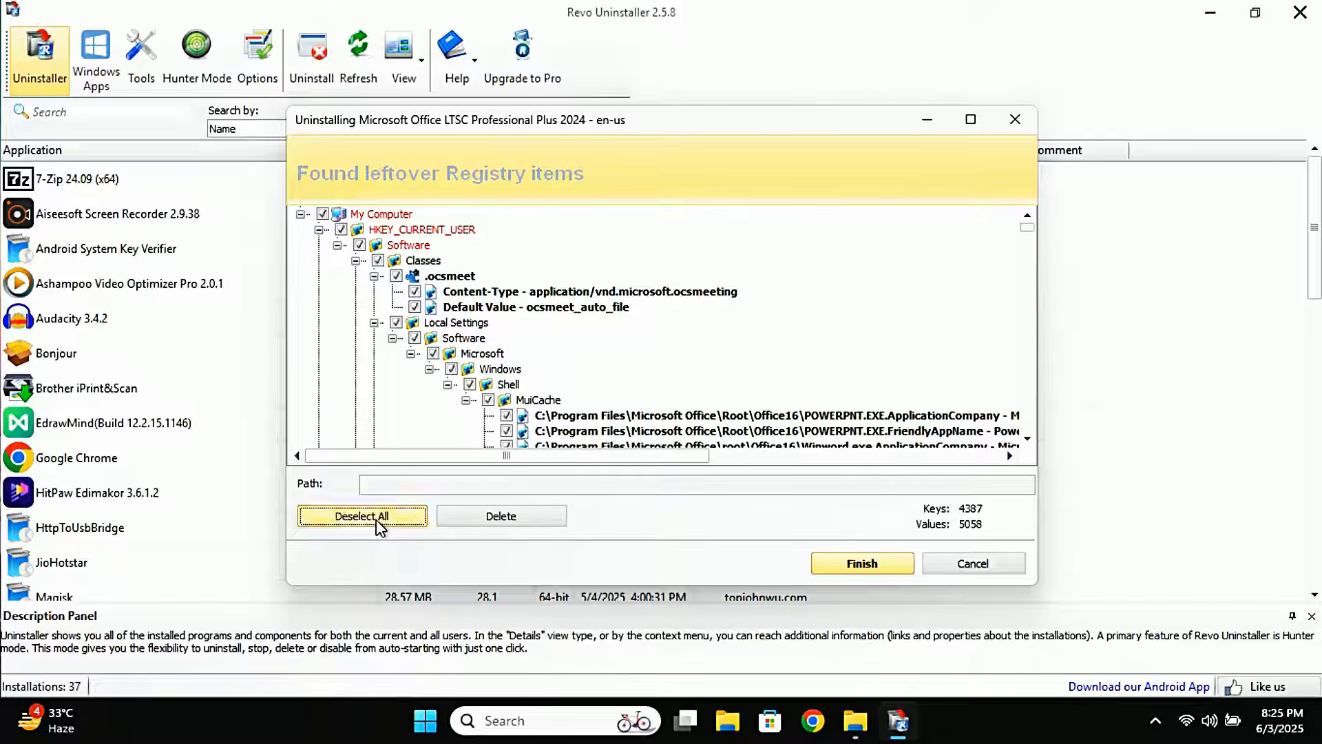
click(498, 521)
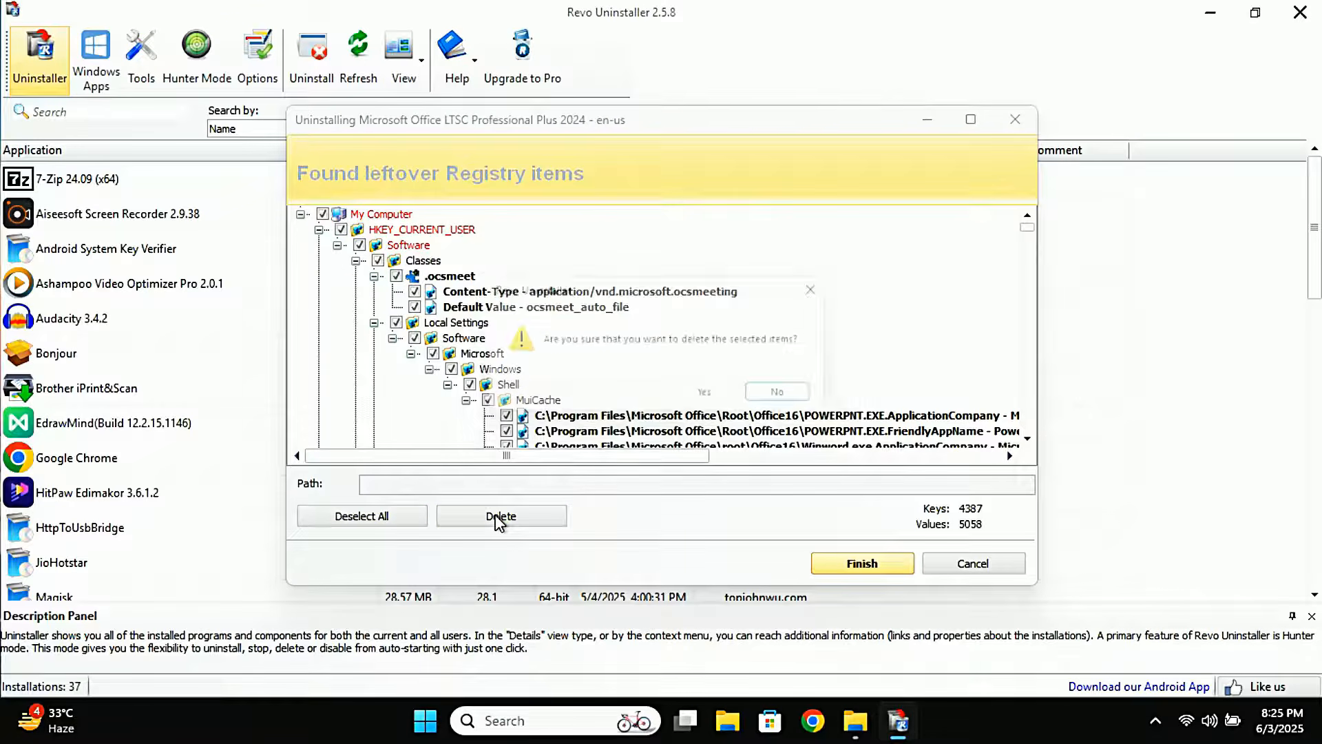
click(704, 401)
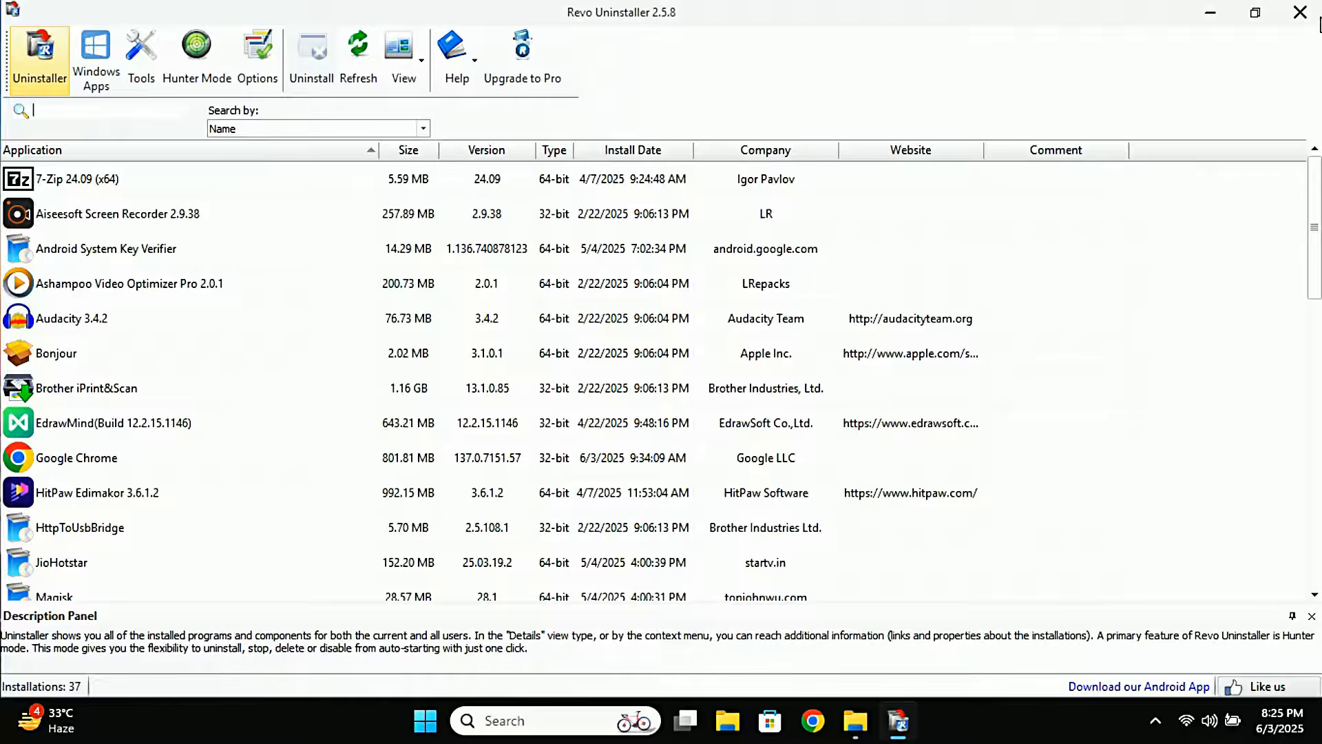
click(1300, 13)
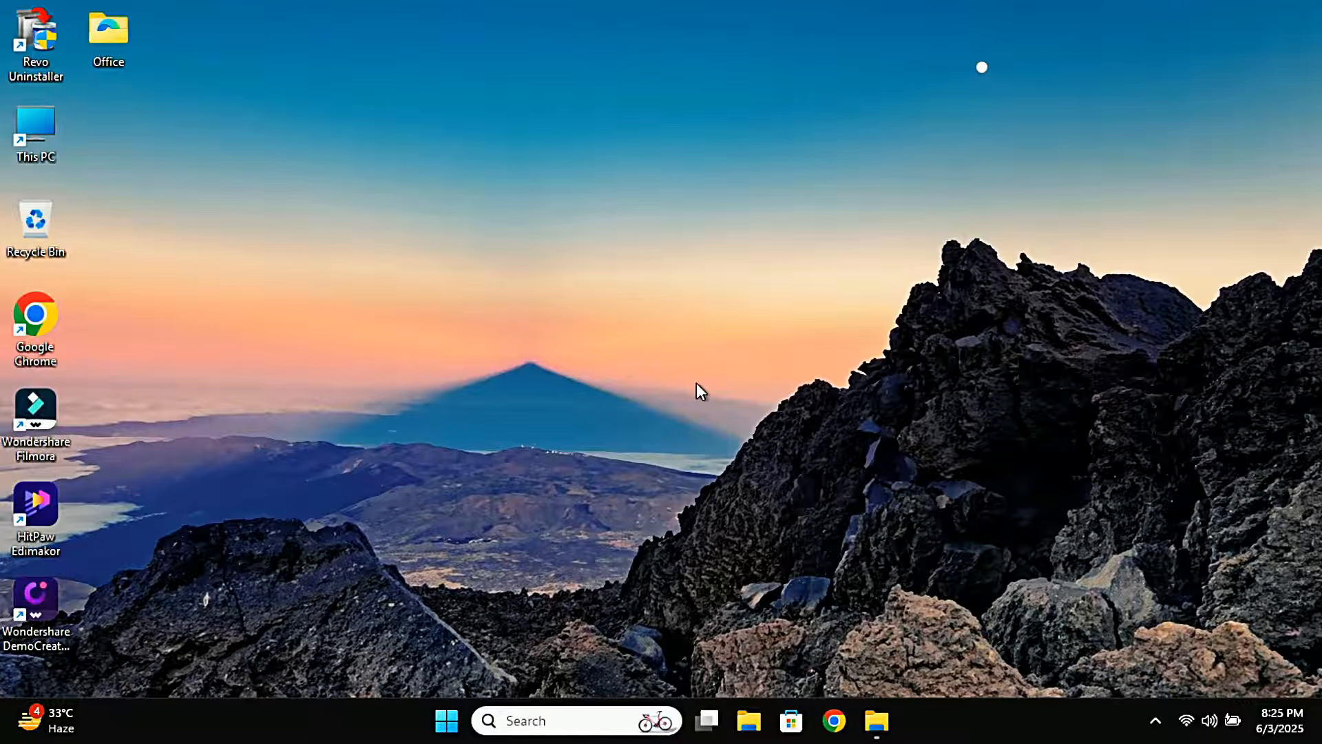
Open the Get Help app from Windows search
click(596, 718)
text(get help)
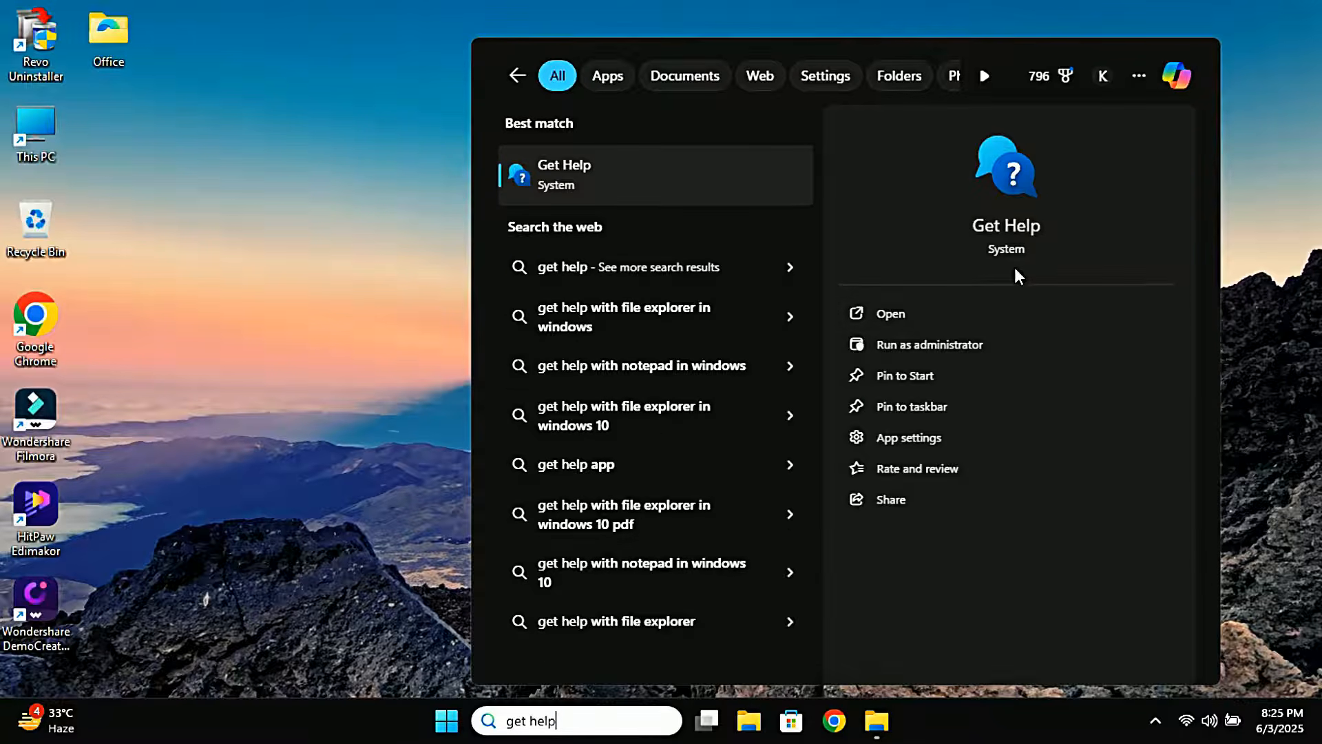
click(920, 311)
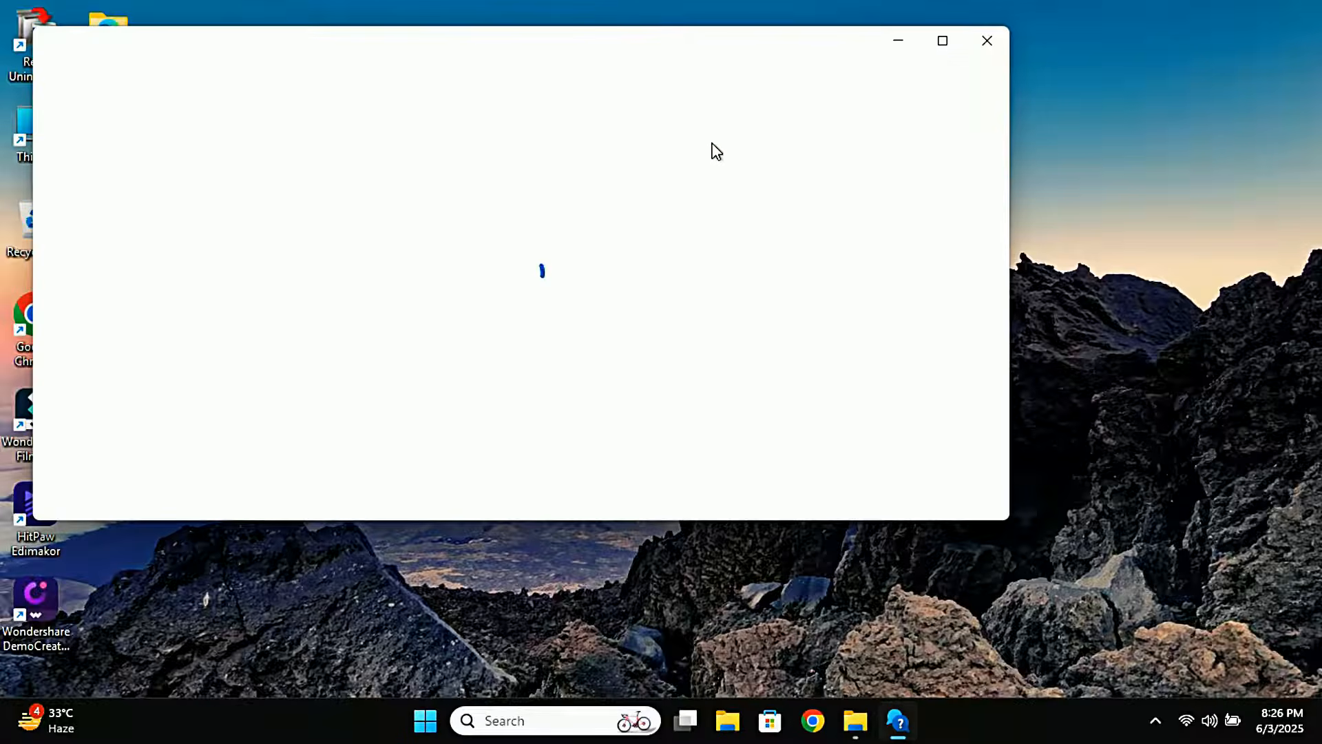
drag(602, 41, 744, 66)
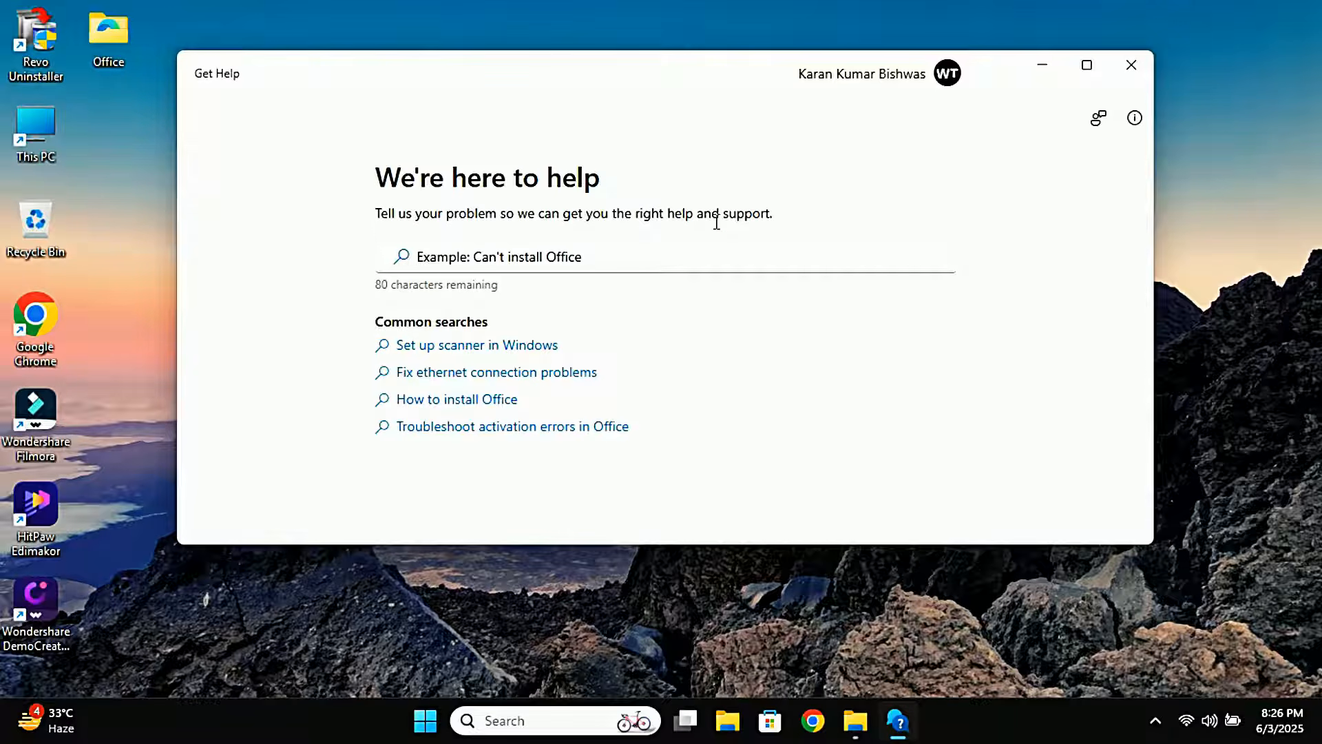
Search Get Help for "uninstall microsoft office" to reach the uninstall troubleshooter
click(602, 261)
text(uninstall)
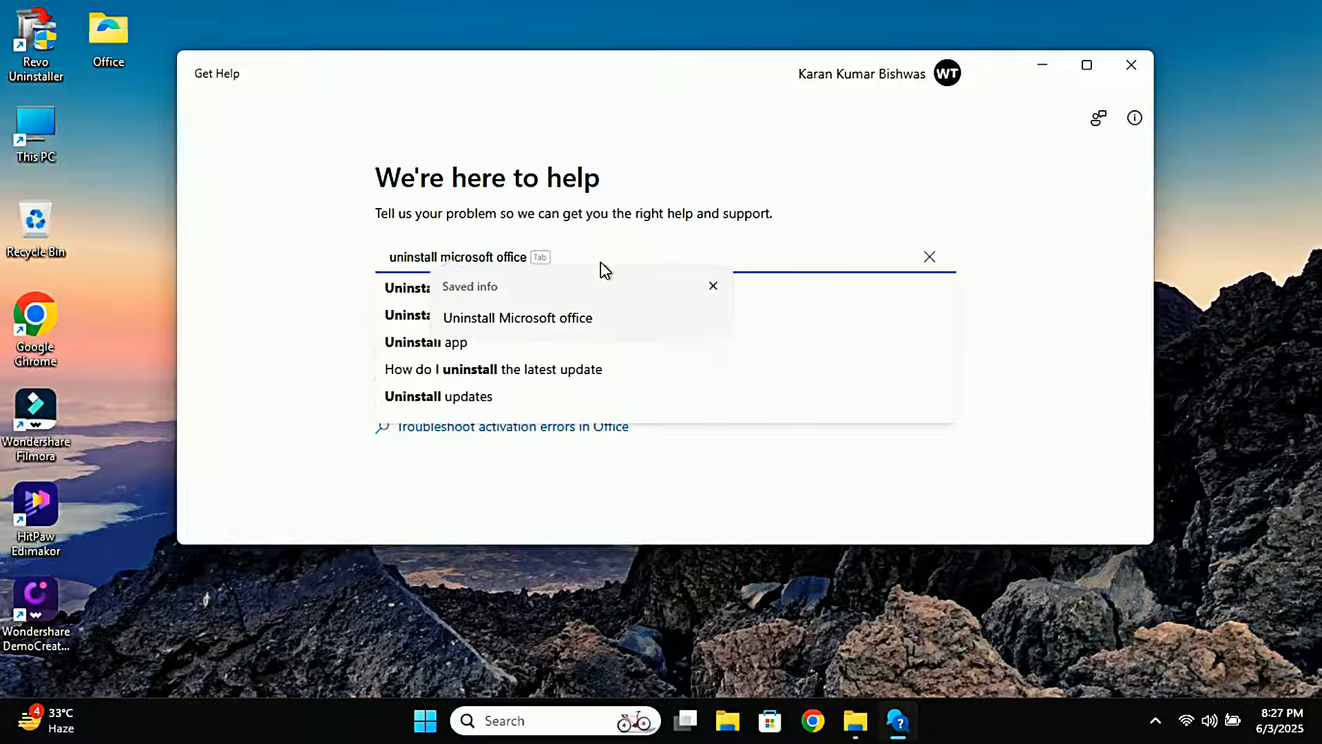
key(Tab)
key(Return)
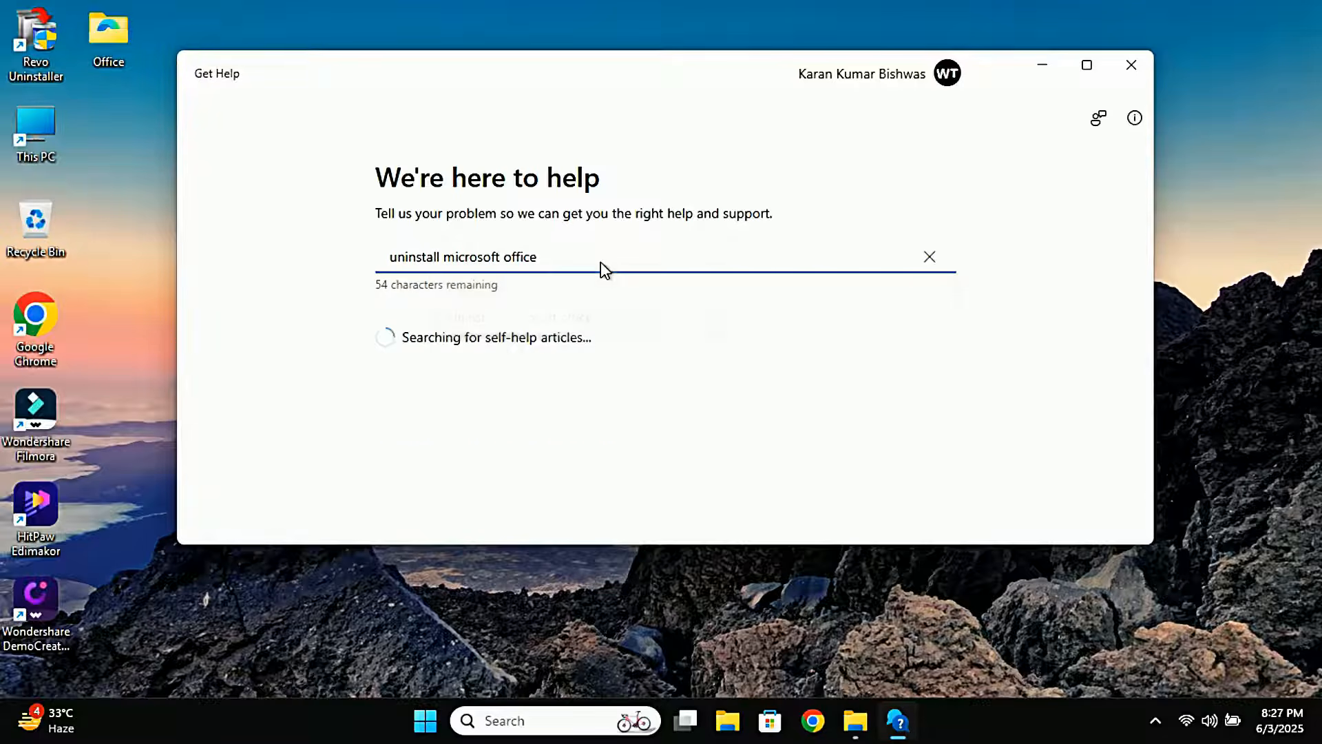
scroll(603, 272, up, 2)
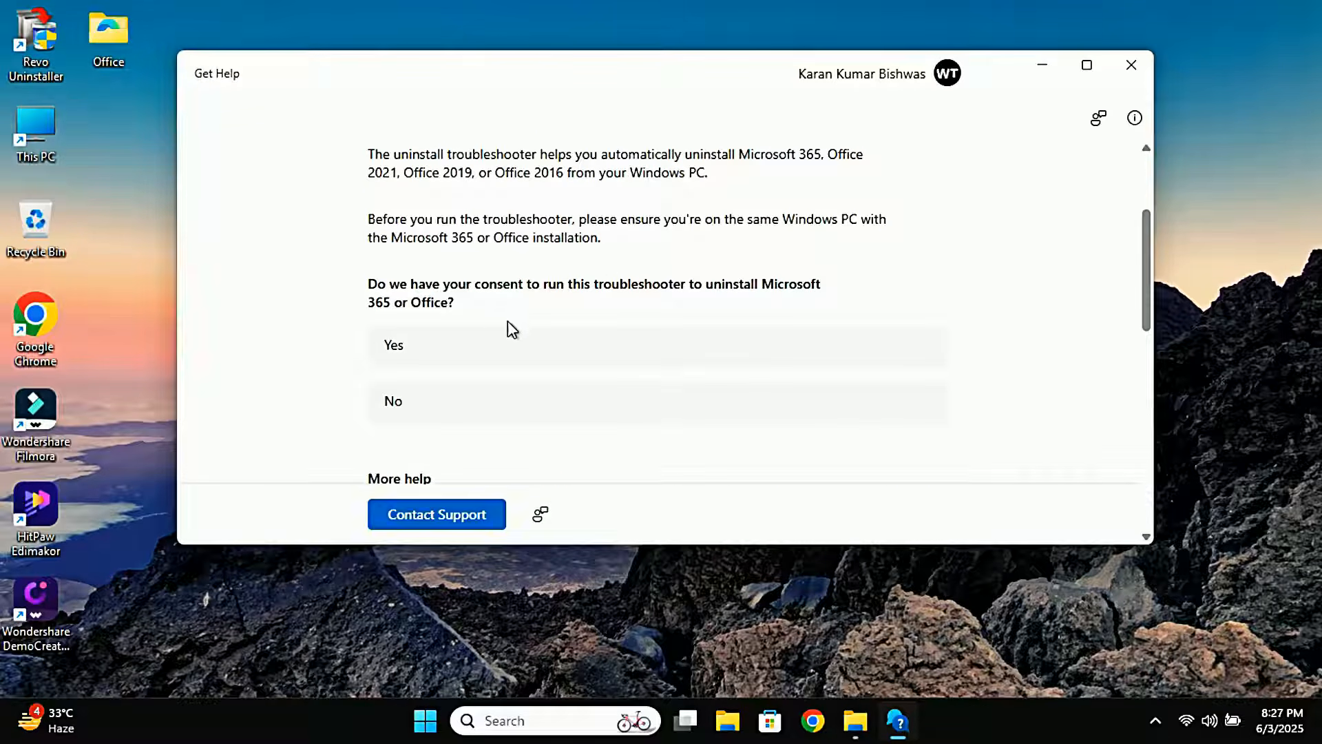
Give consent to run the Microsoft 365 uninstall troubleshooter
drag(366, 165, 582, 181)
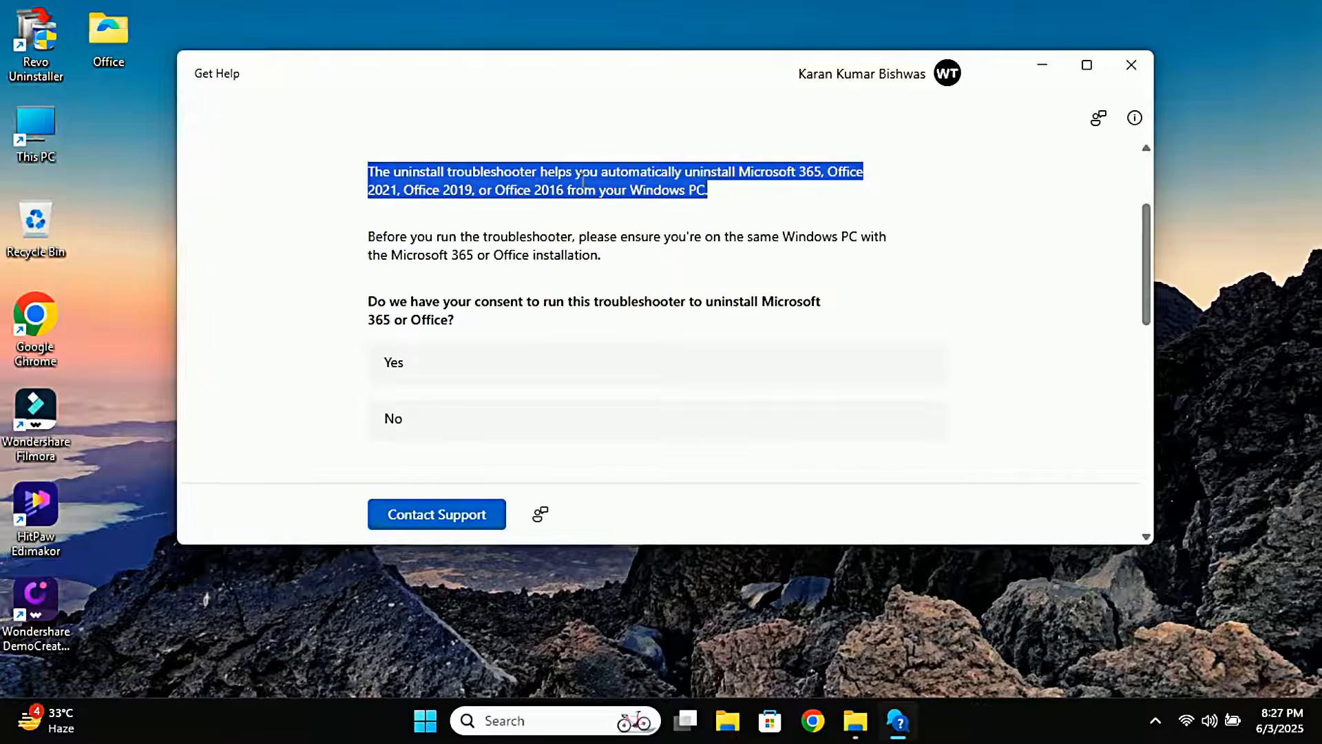
click(467, 372)
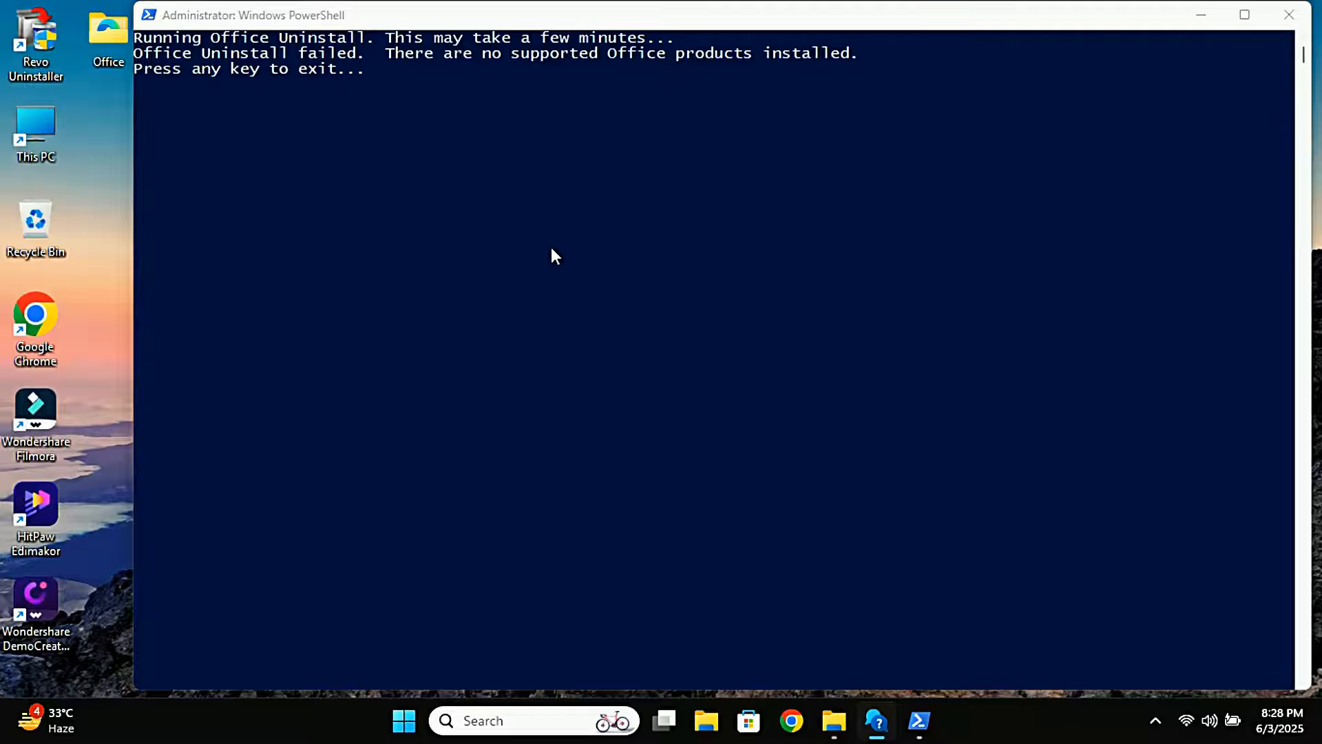
Dismiss the troubleshooter's PowerShell window and close the Get Help app
drag(389, 53, 863, 78)
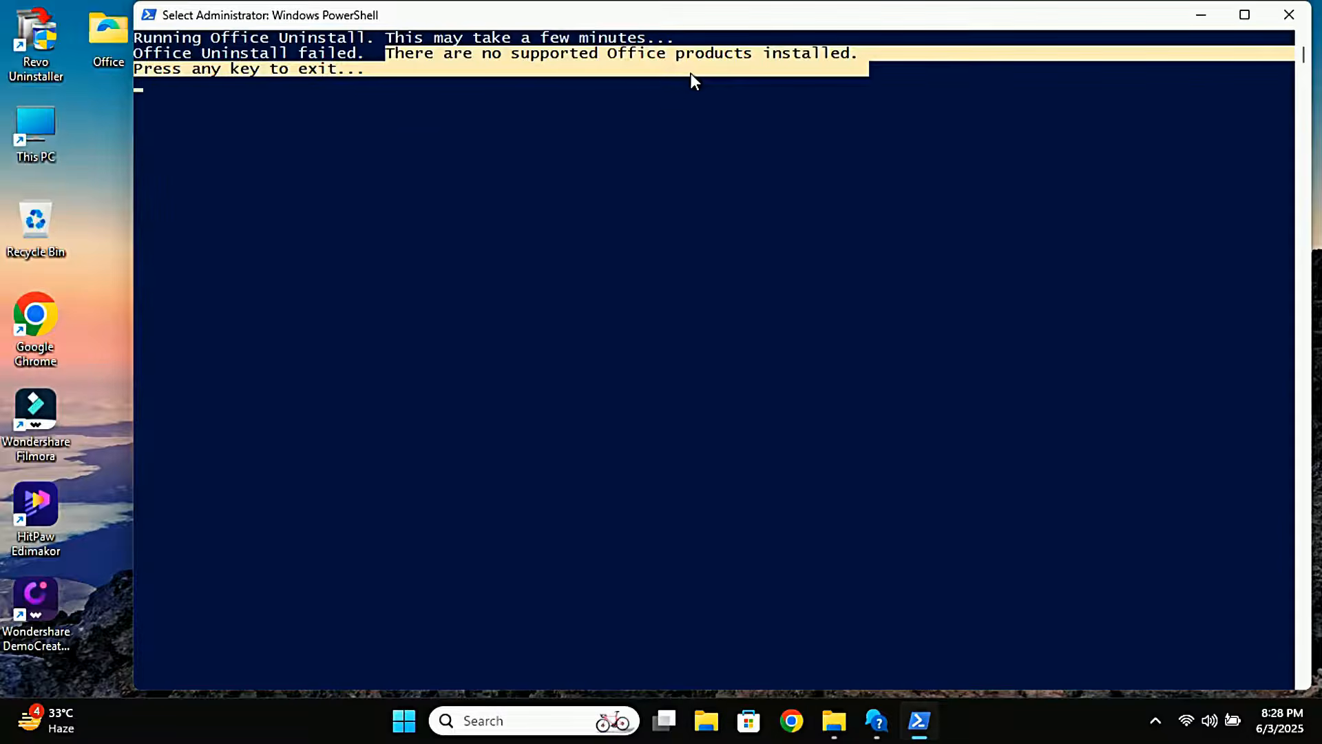
click(625, 130)
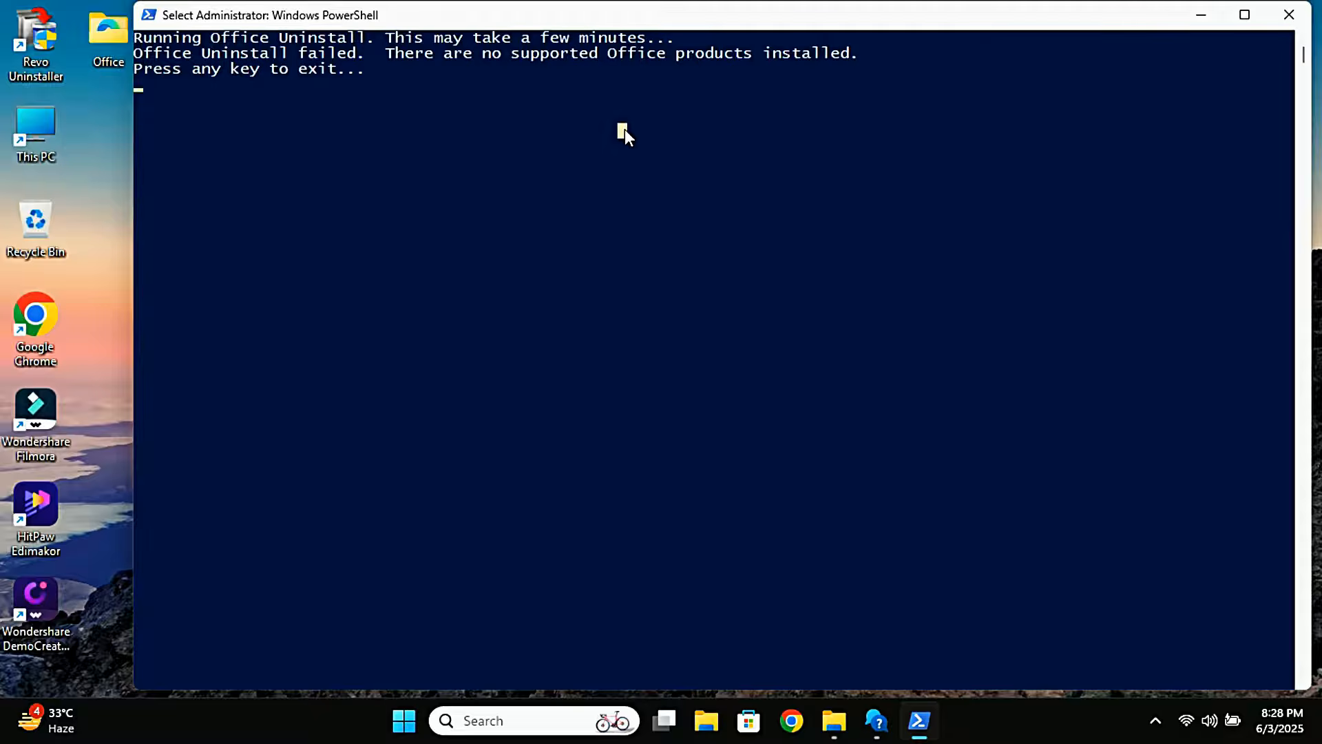
key(Return)
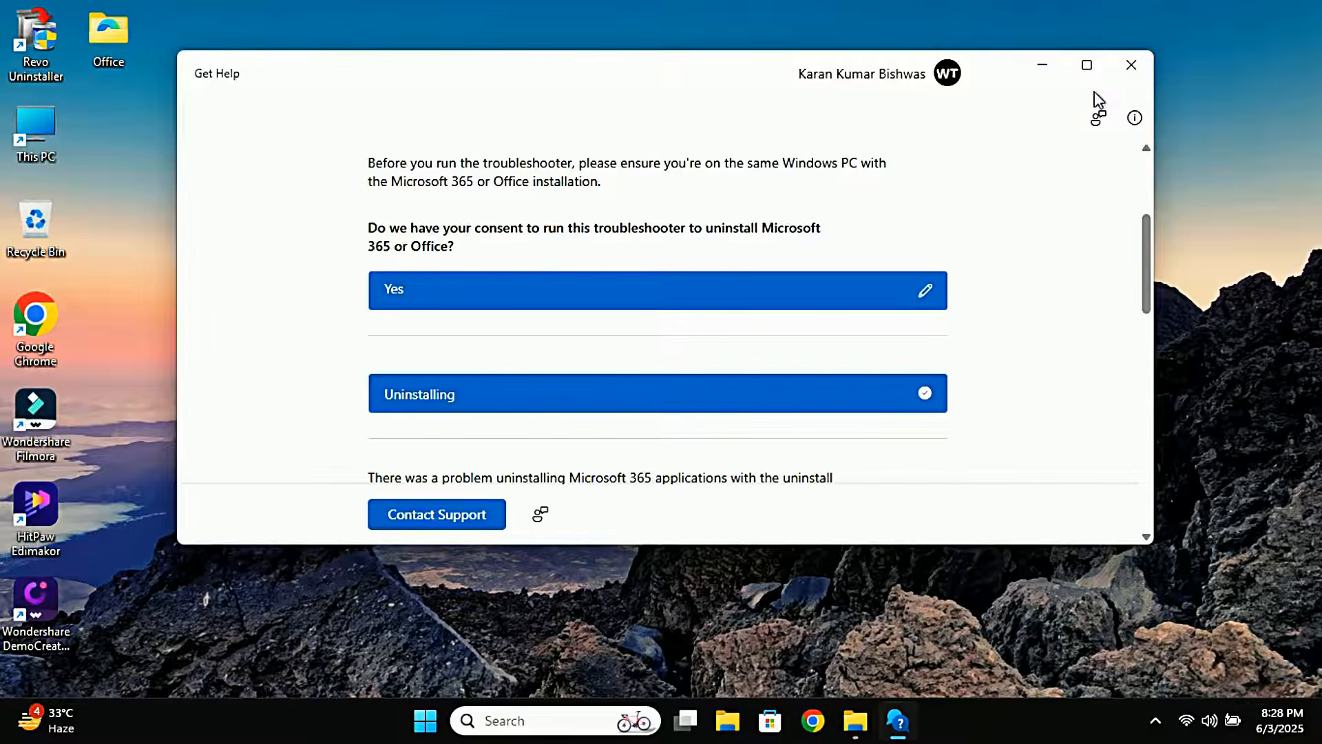
click(1132, 64)
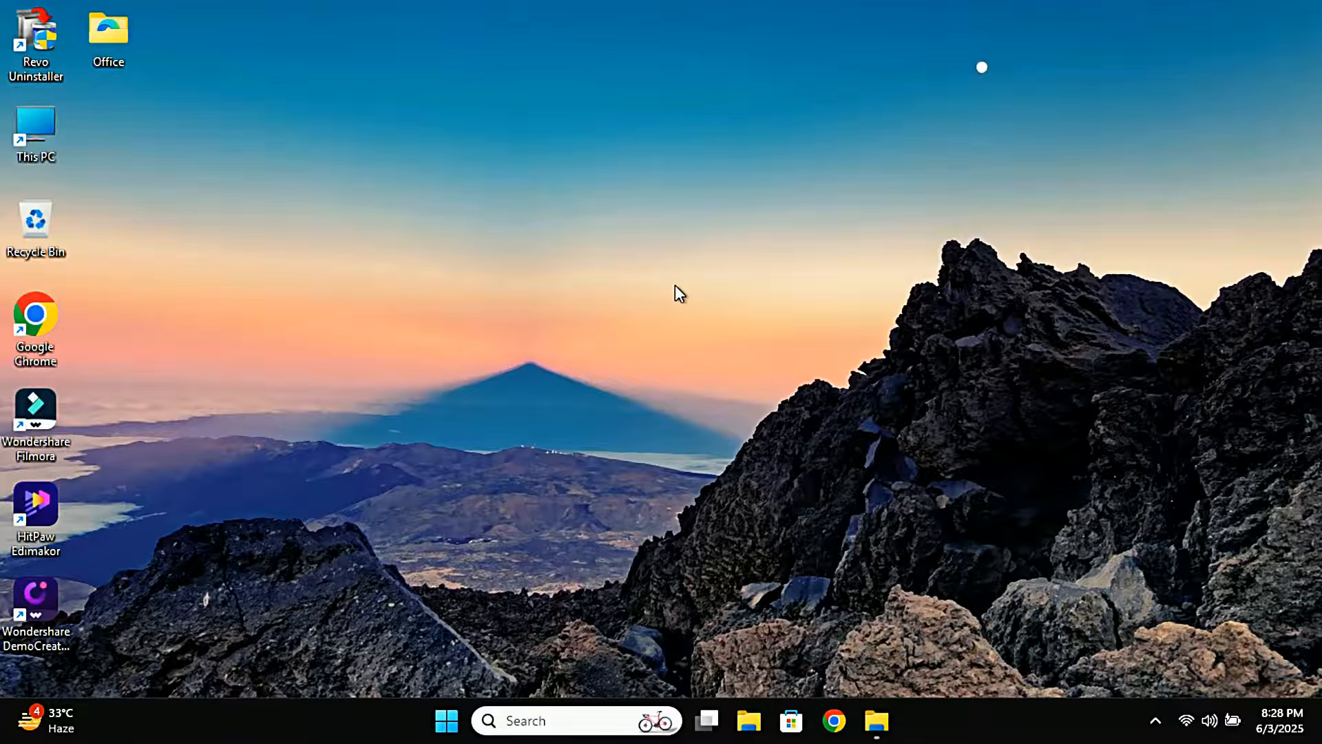
Open the Office folder on the desktop holding setup and the configuration files
double_click(105, 33)
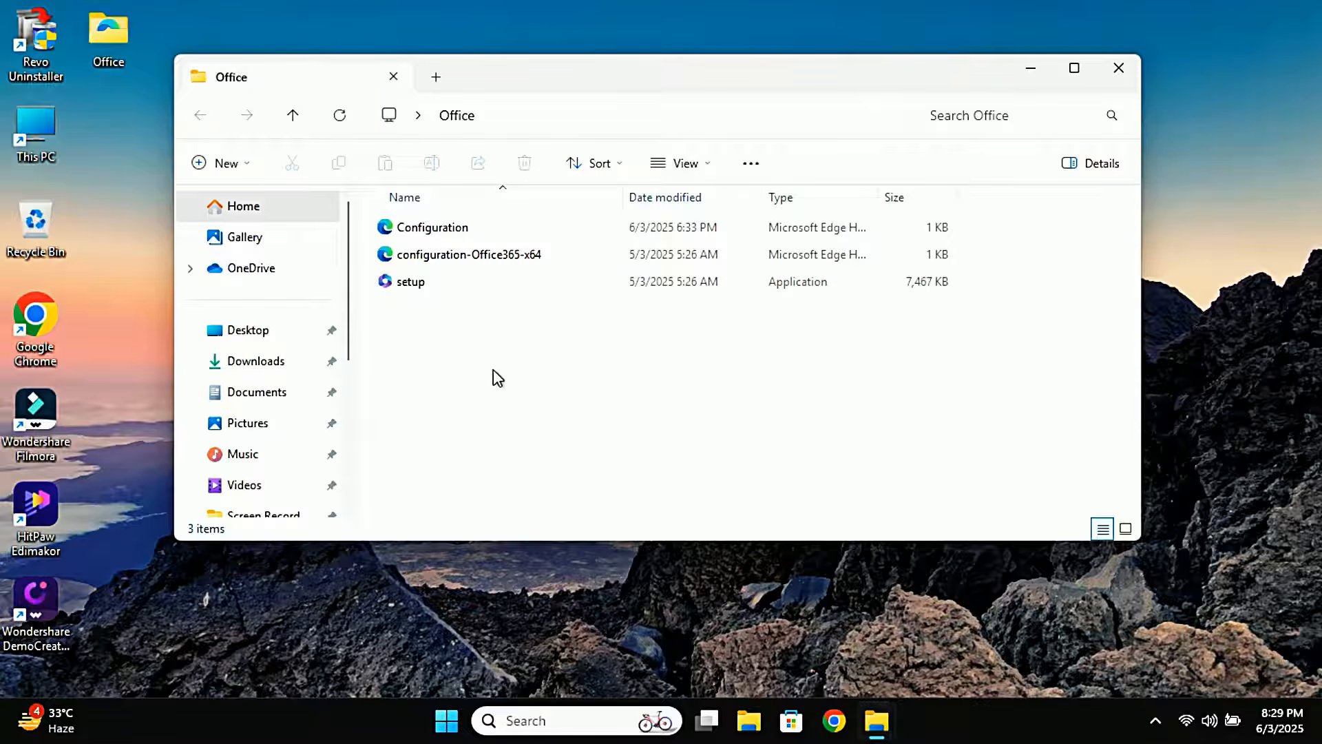
click(574, 117)
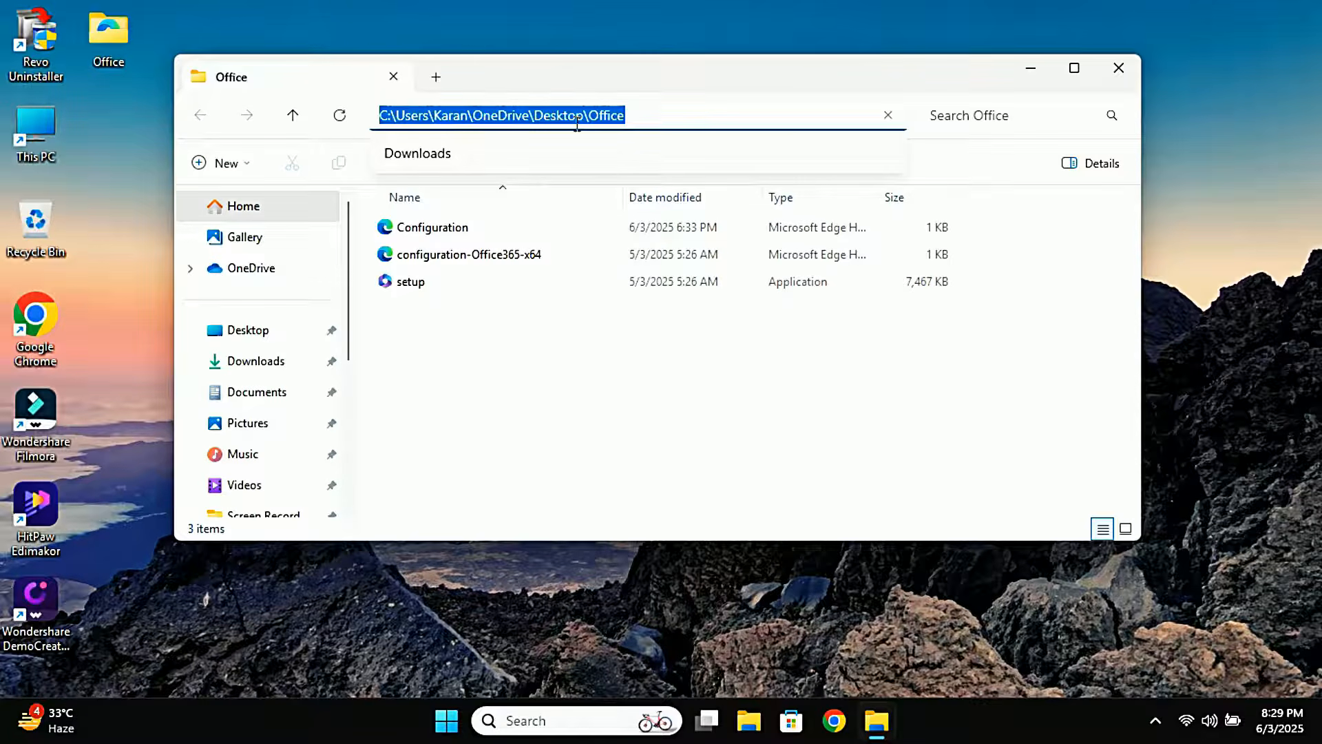
text(cmd)
key(Return)
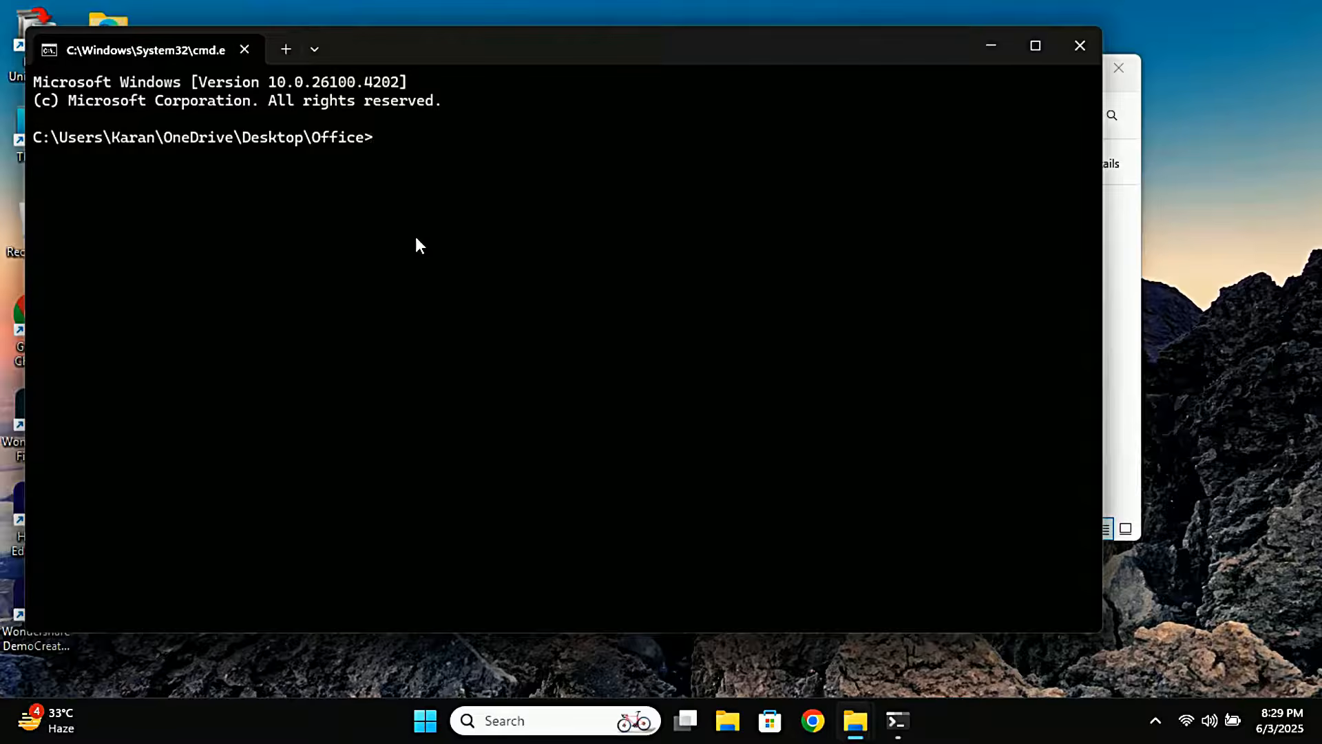
click(1079, 47)
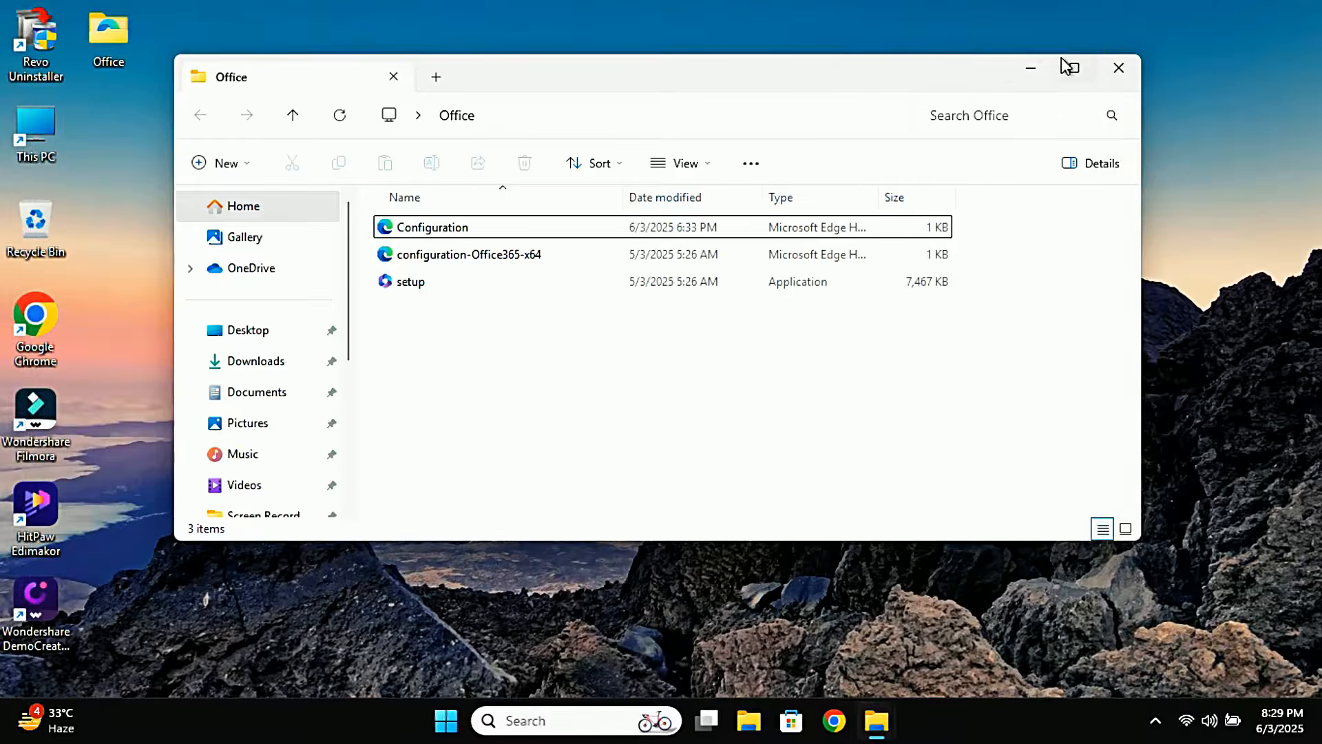
Search for cmd and open Command Prompt as administrator, approving the permission prompt
click(542, 729)
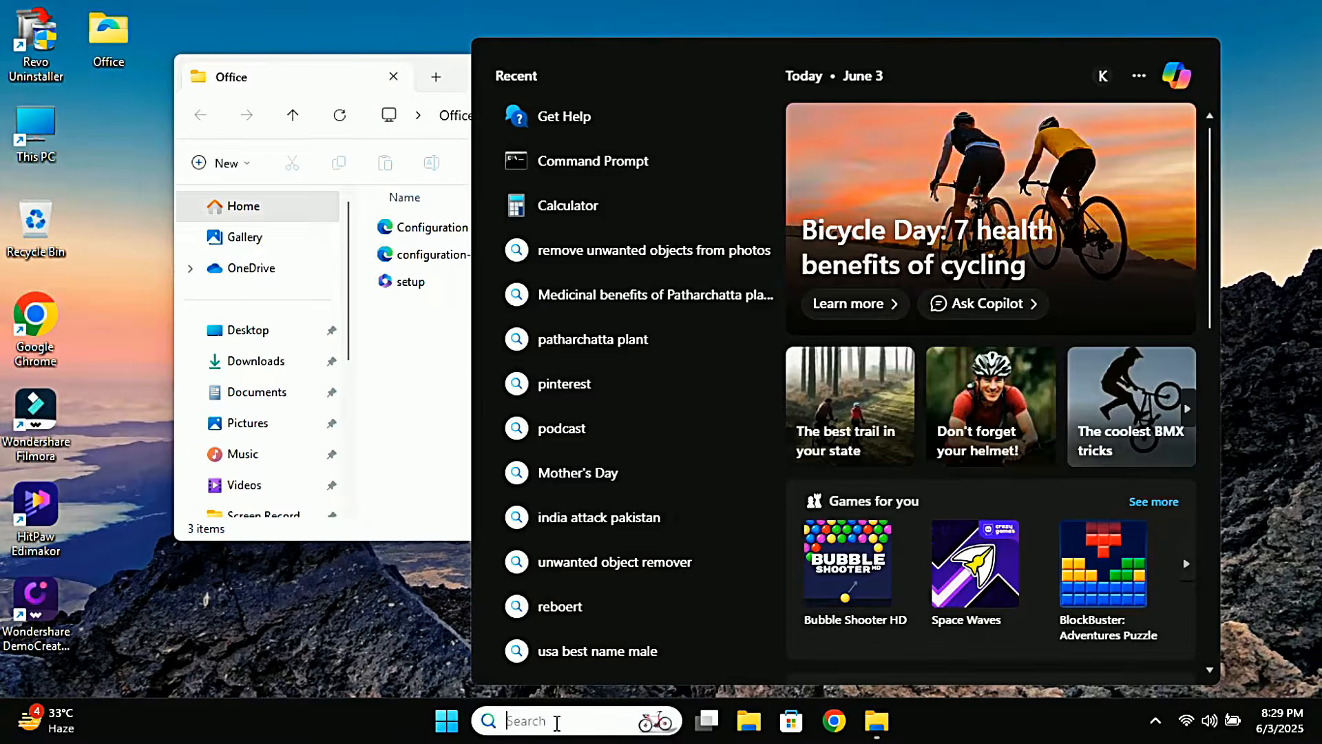
text(cmd)
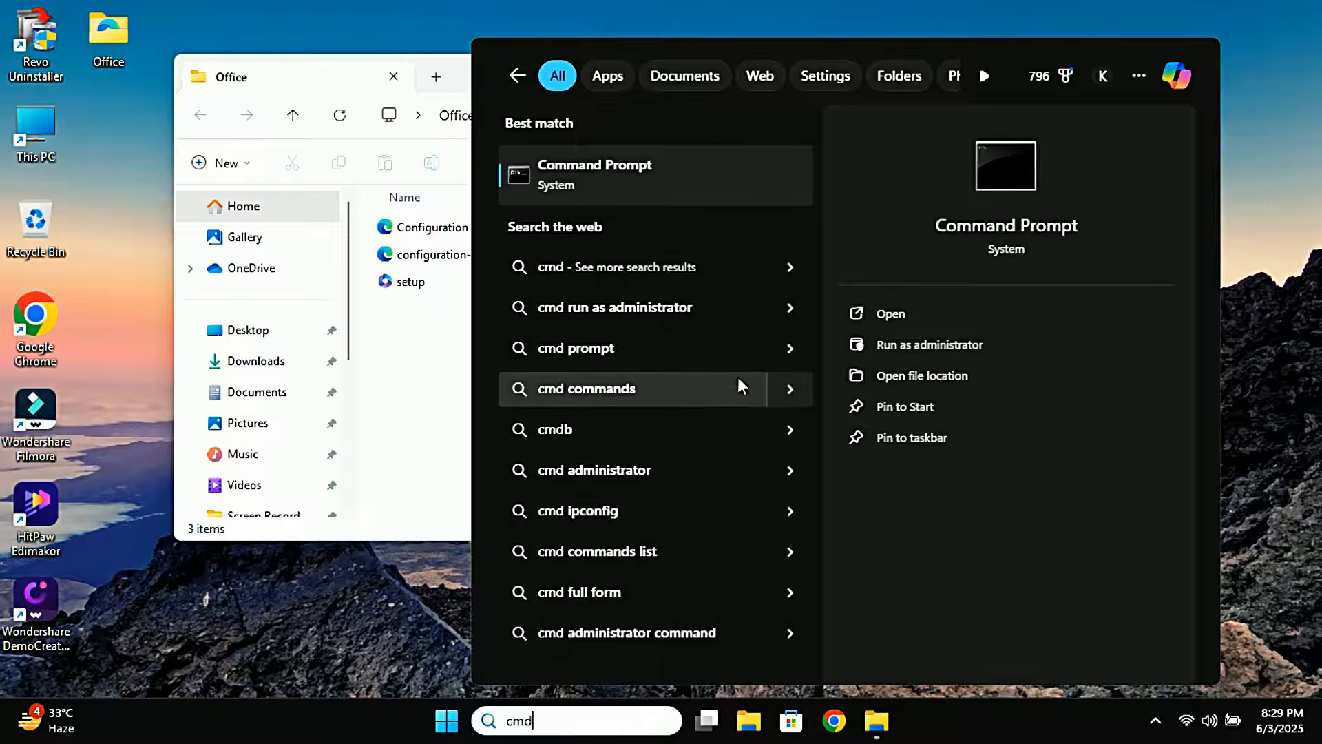
click(902, 345)
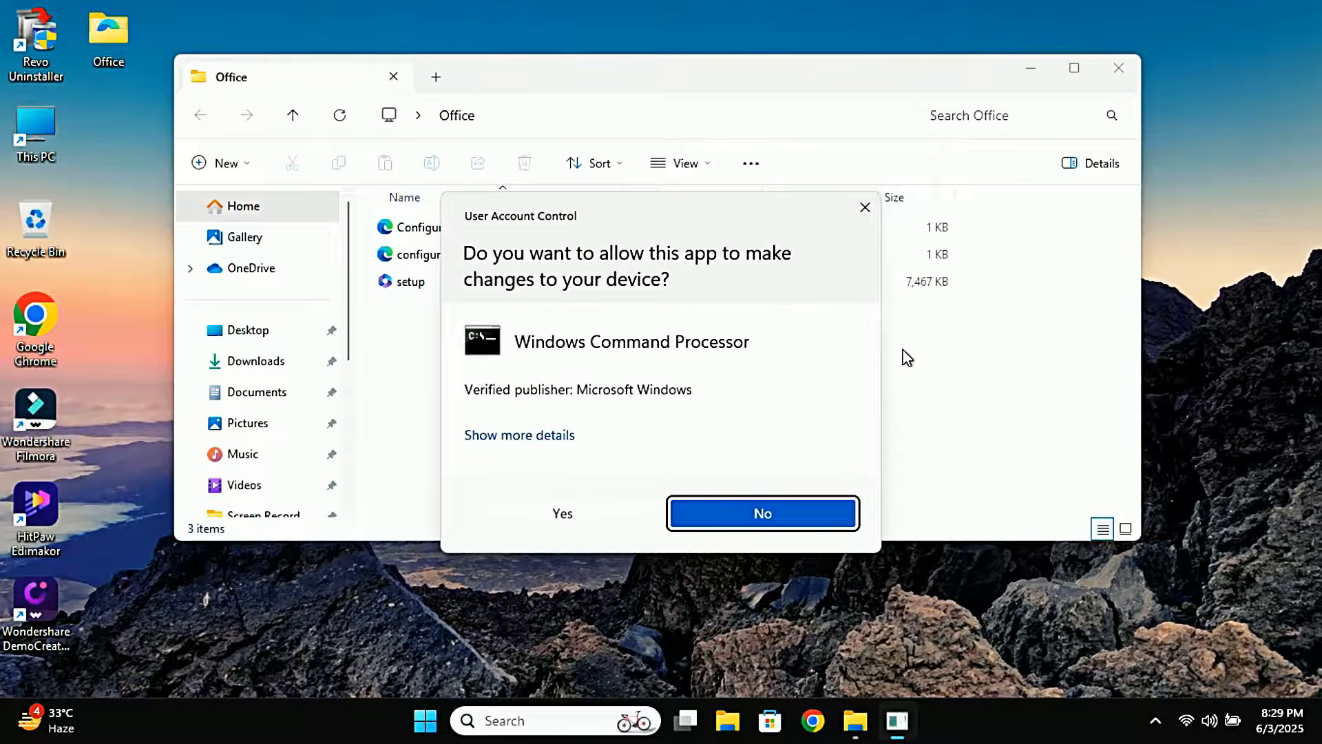
click(596, 518)
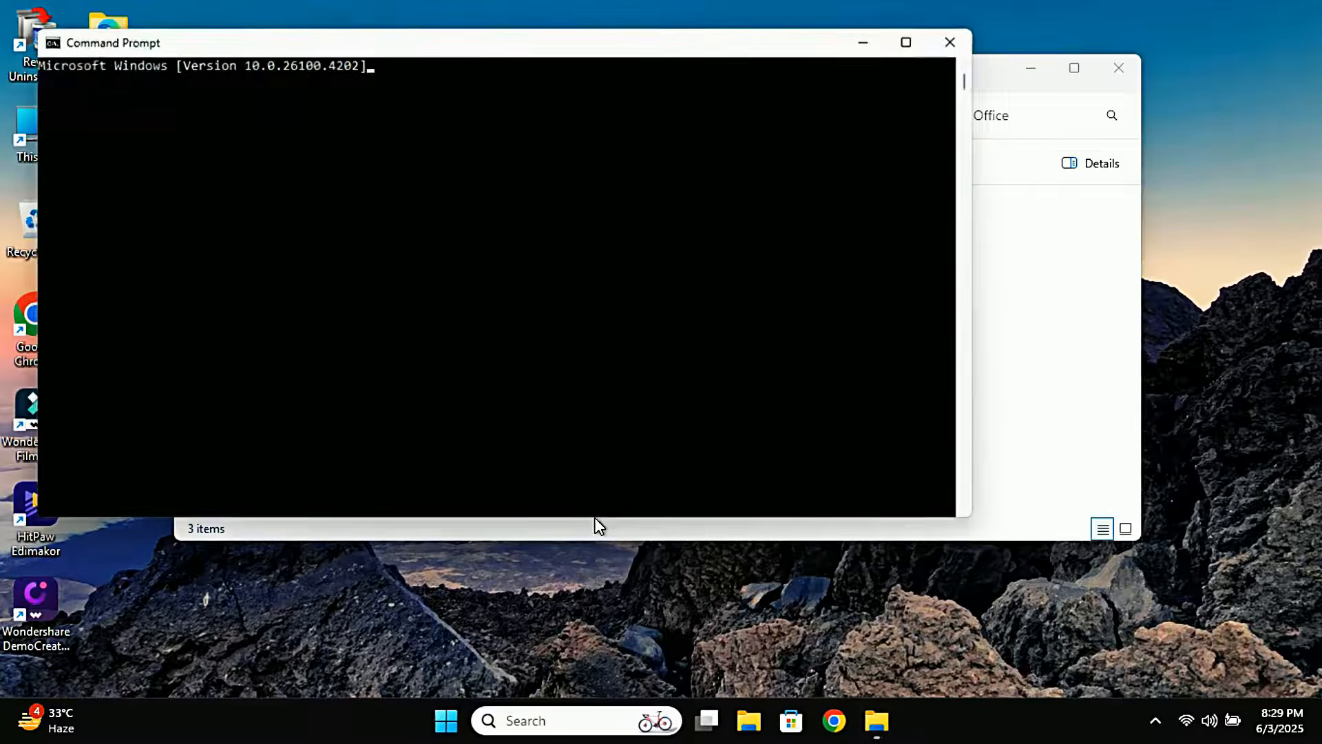
Copy the Office folder's full path from the file explorer address bar
drag(508, 39, 692, 210)
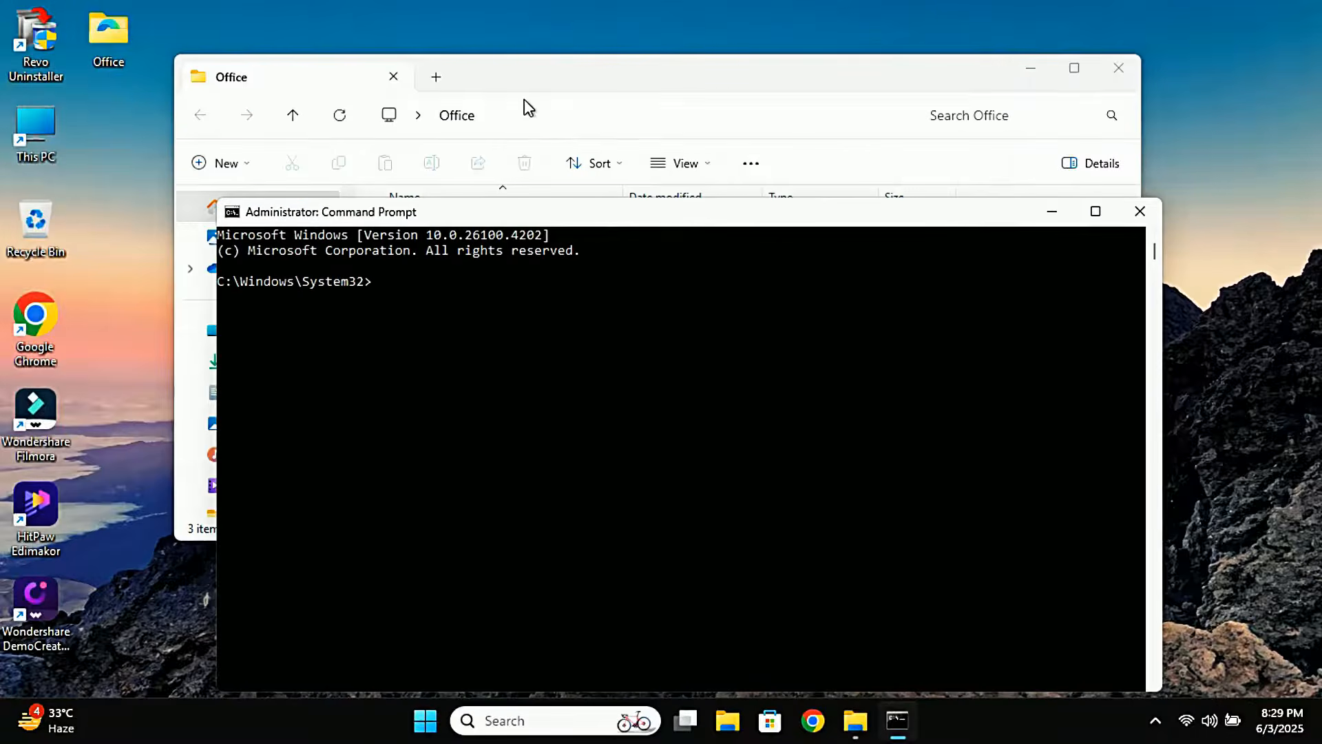
click(563, 117)
right_click(557, 123)
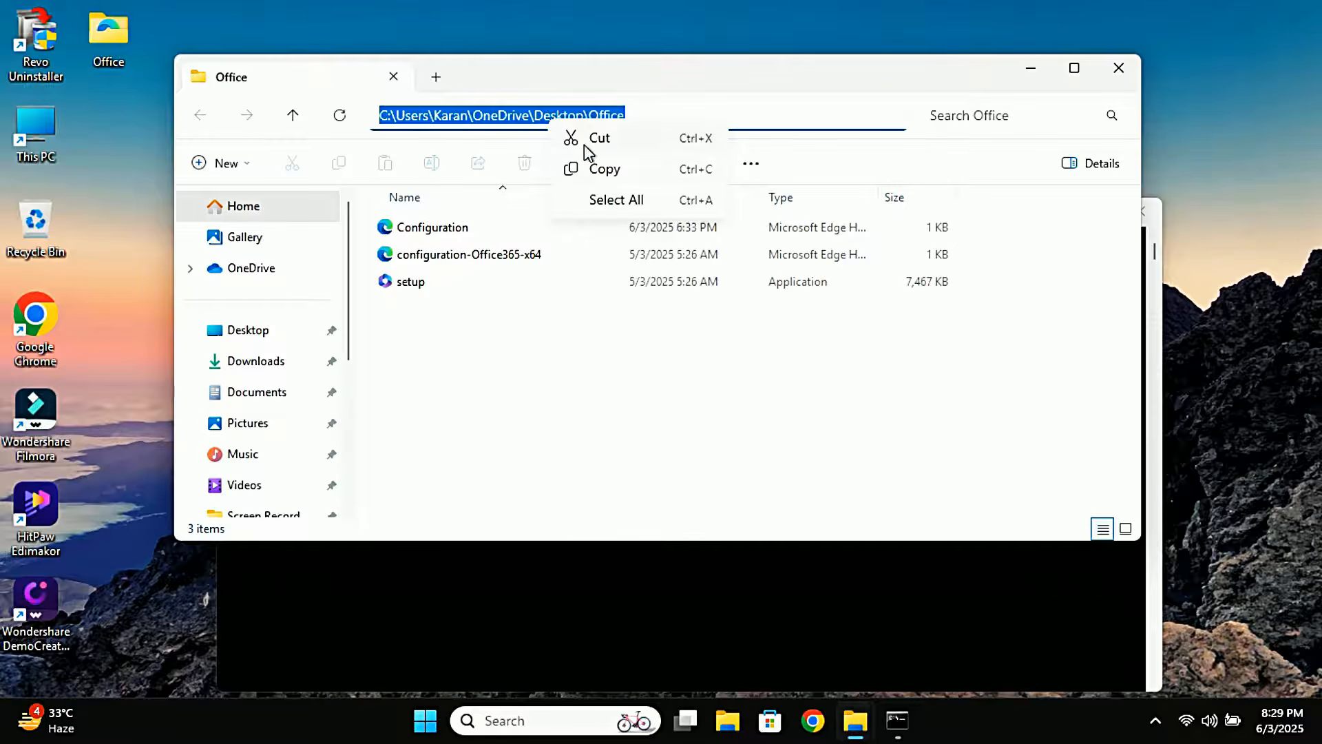
click(605, 171)
Change the administrator Command Prompt's directory to the copied Office folder path using cd
click(571, 623)
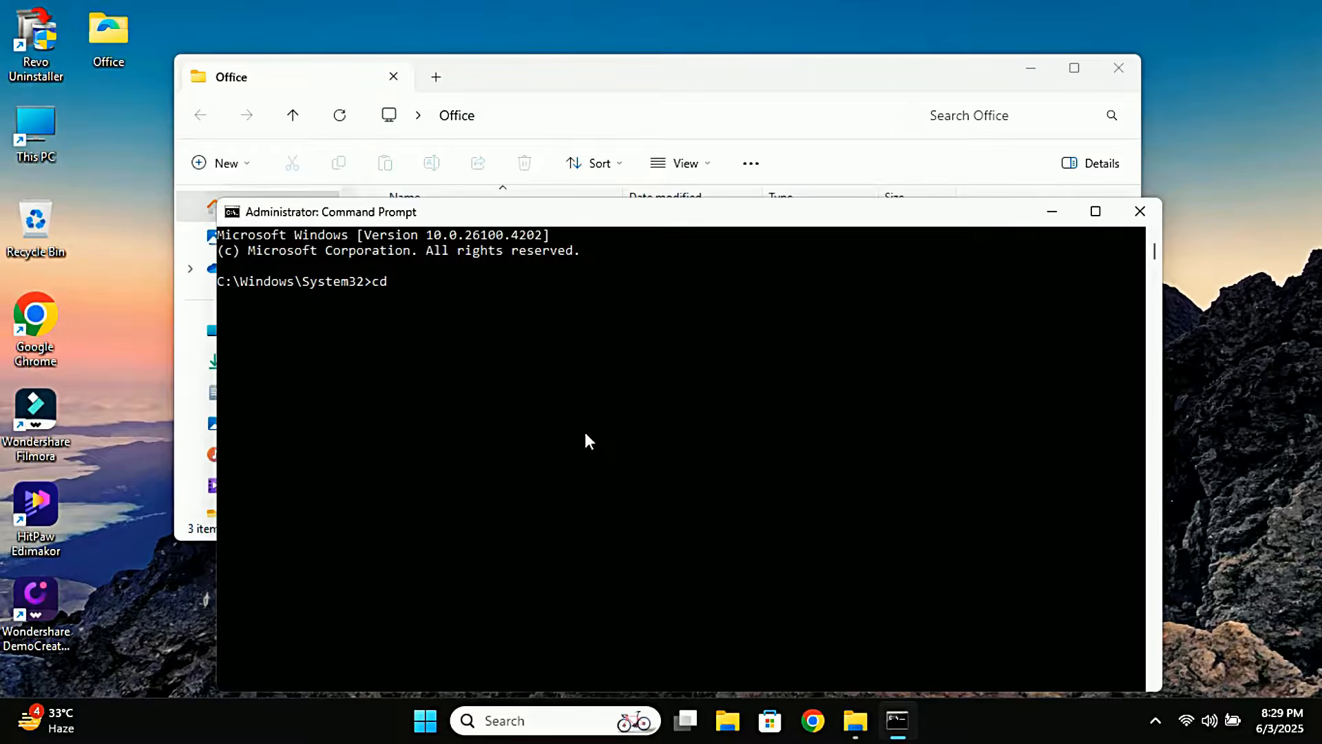
text(cd)
key(ctrl+v)
key(Return)
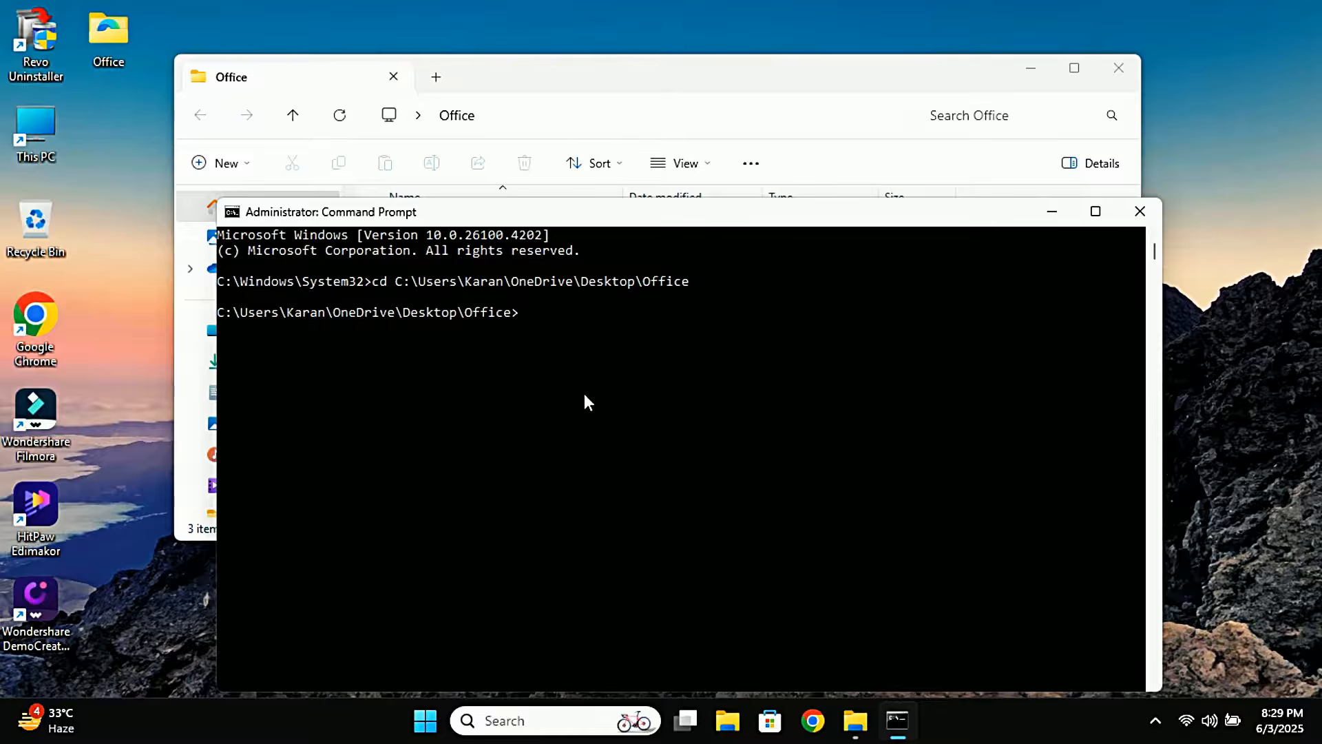
Run setup.exe /configure configuration.xml to reinstall Office, then close the completion dialog
text(setup.exe /configure configuration.xm)
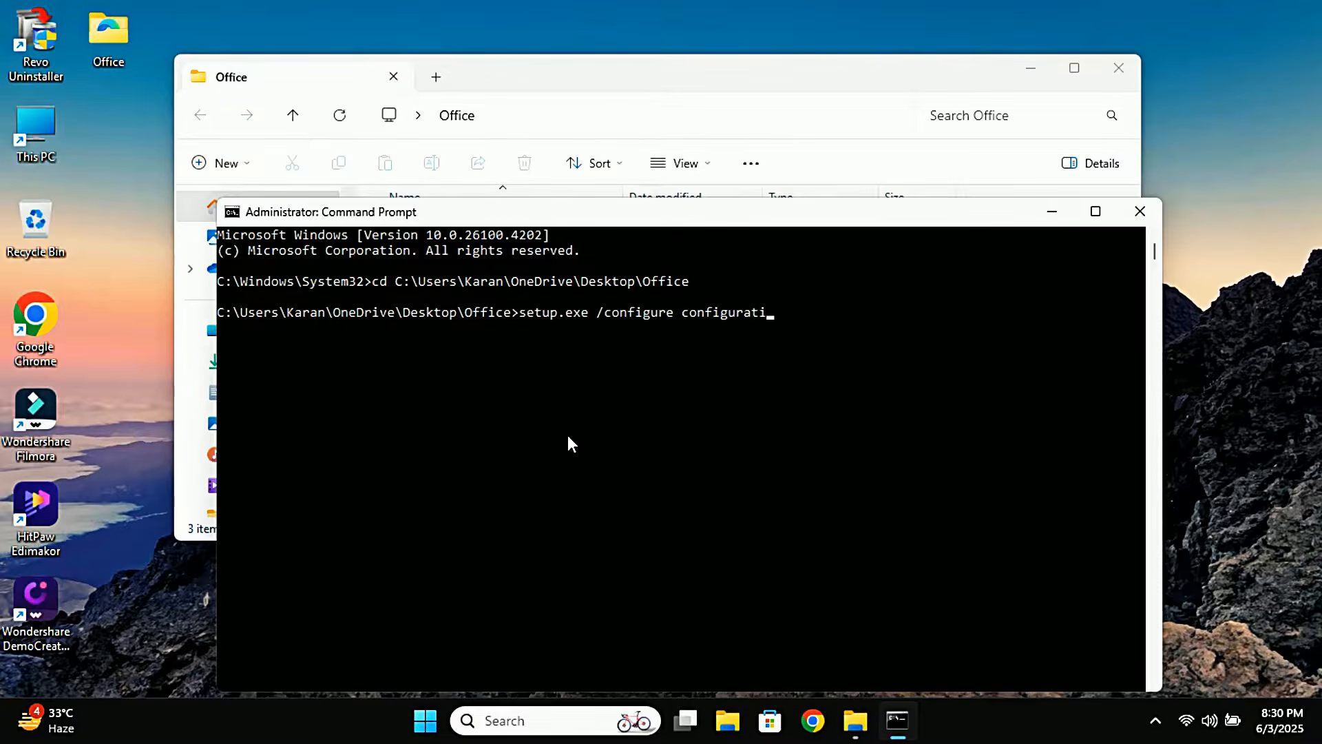
text(l)
key(Return)
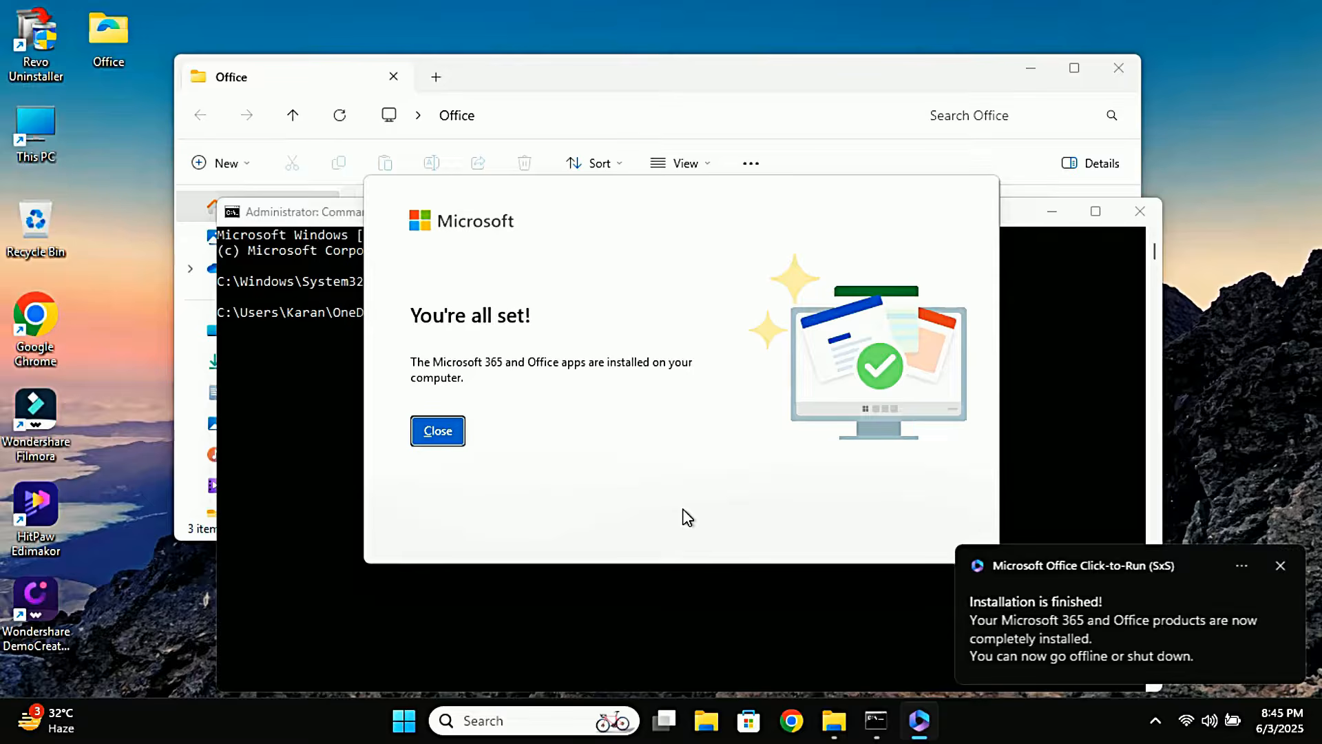
click(454, 436)
Launch Word from the Start menu to check the installation, then close it
click(432, 715)
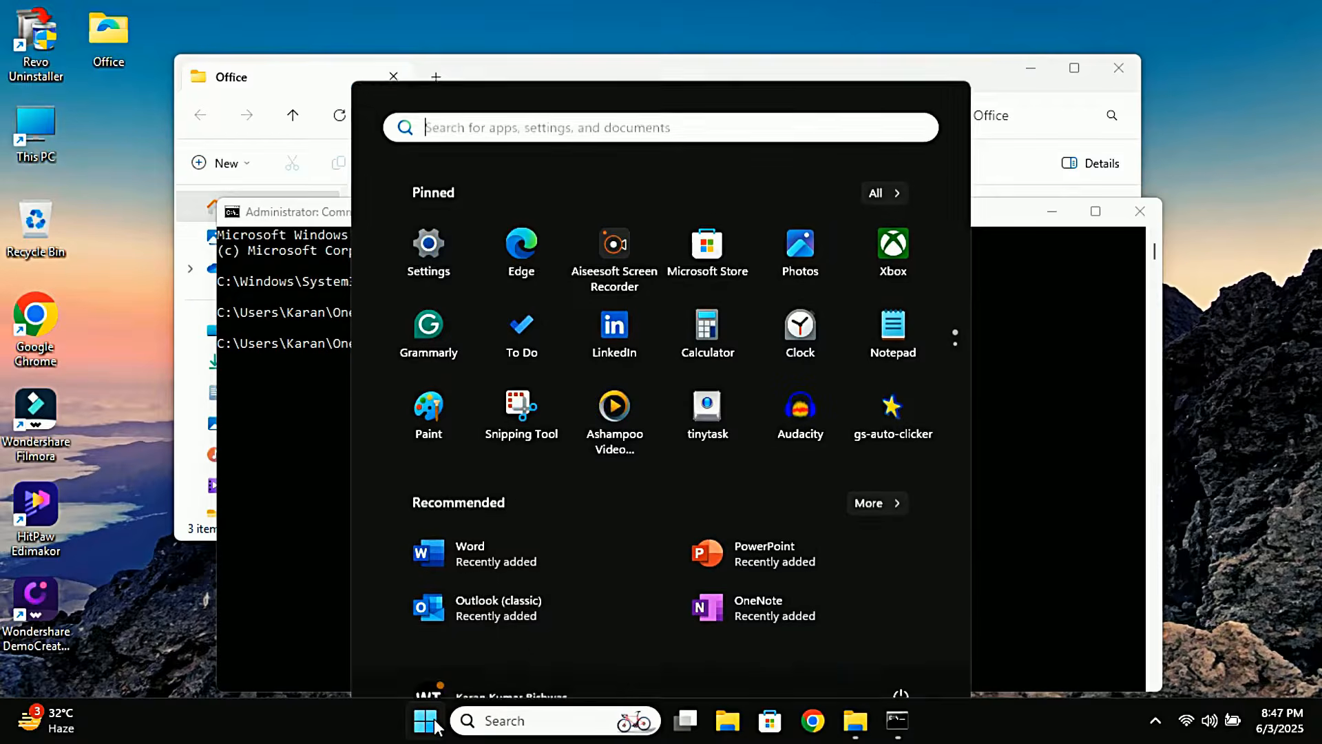
click(490, 509)
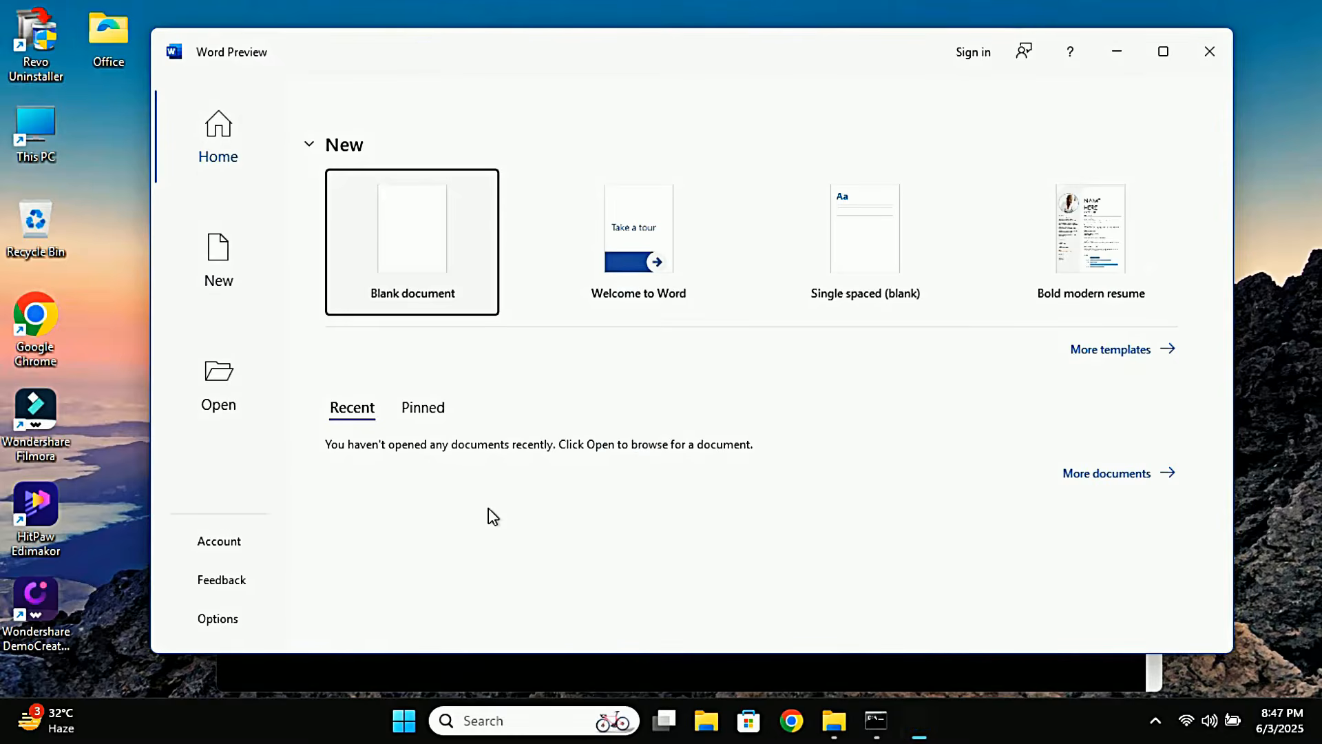
click(1214, 64)
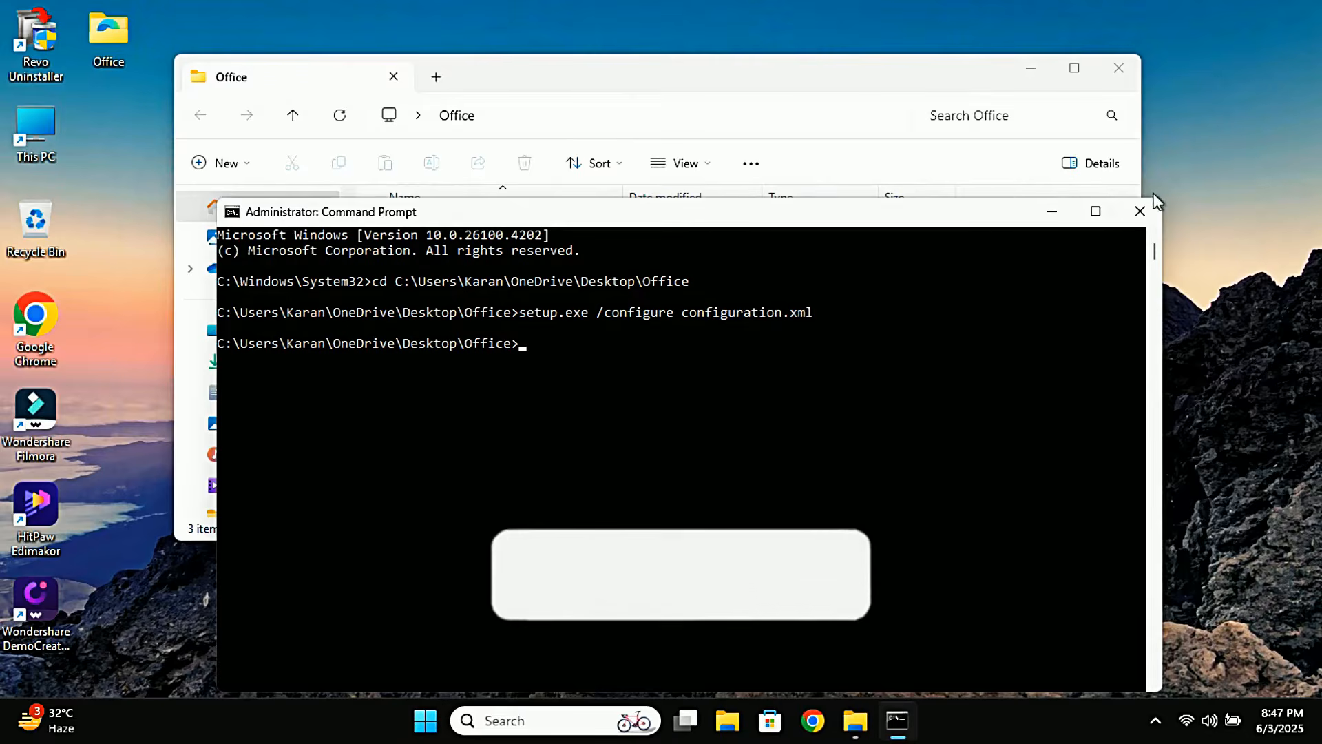
Close the Command Prompt and the Office folder window
click(1140, 212)
click(1113, 71)
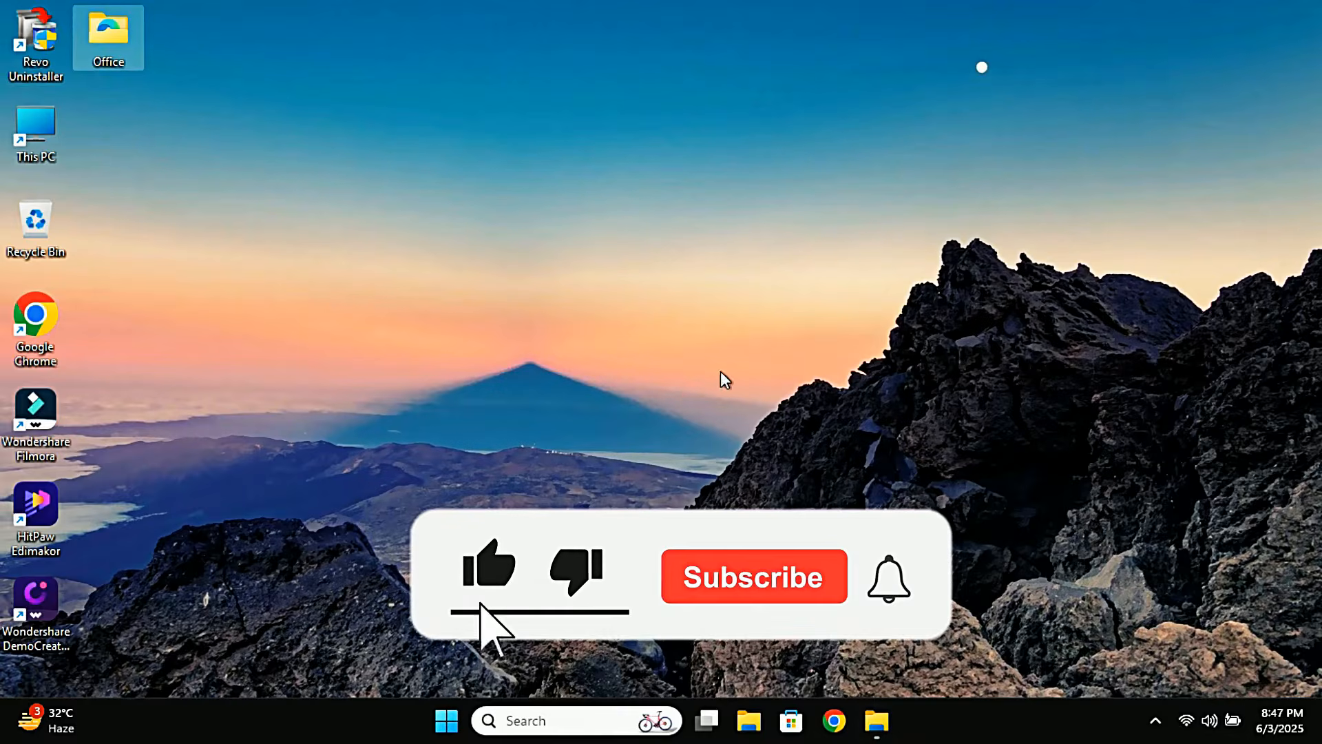
click(732, 401)
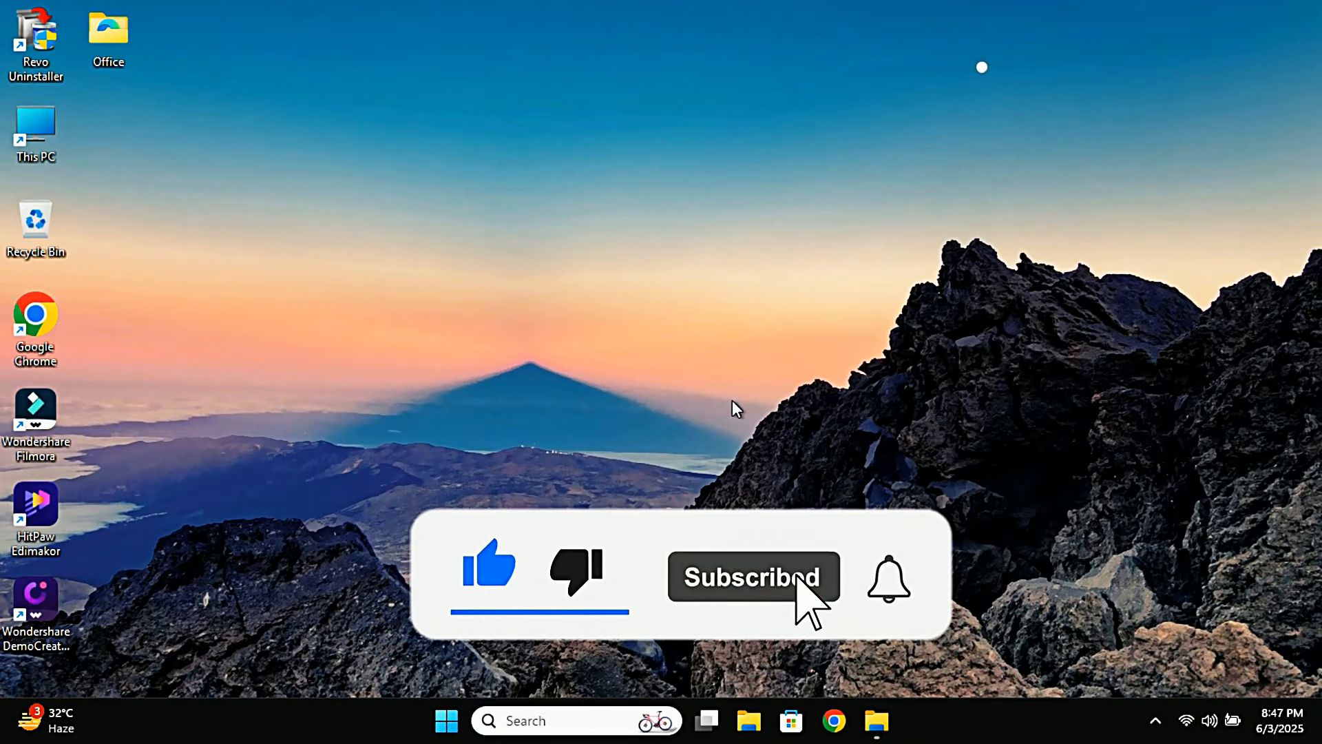